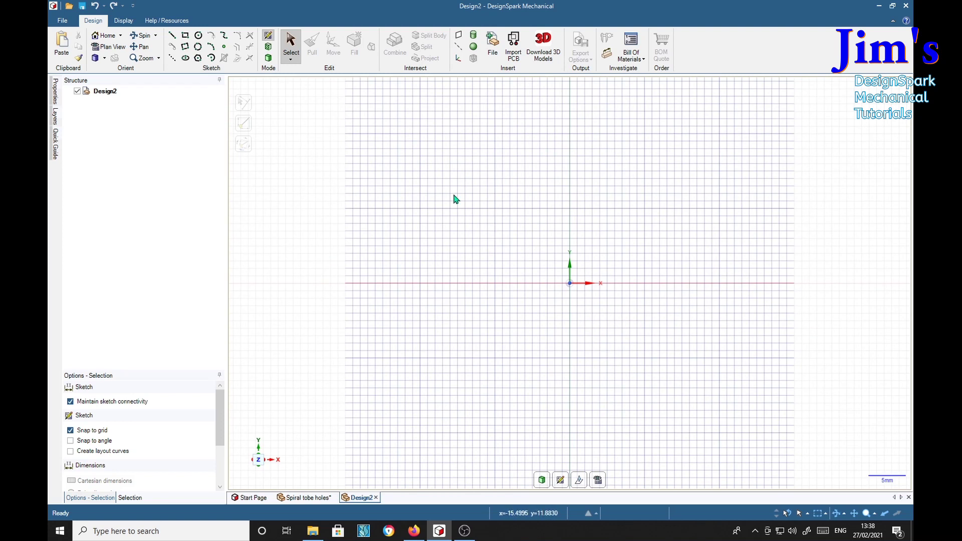
# Step: Draw a vertical construction line 50 mm long downward along the Y axis, starting 25 mm above the origin
pyautogui.click(172, 57)
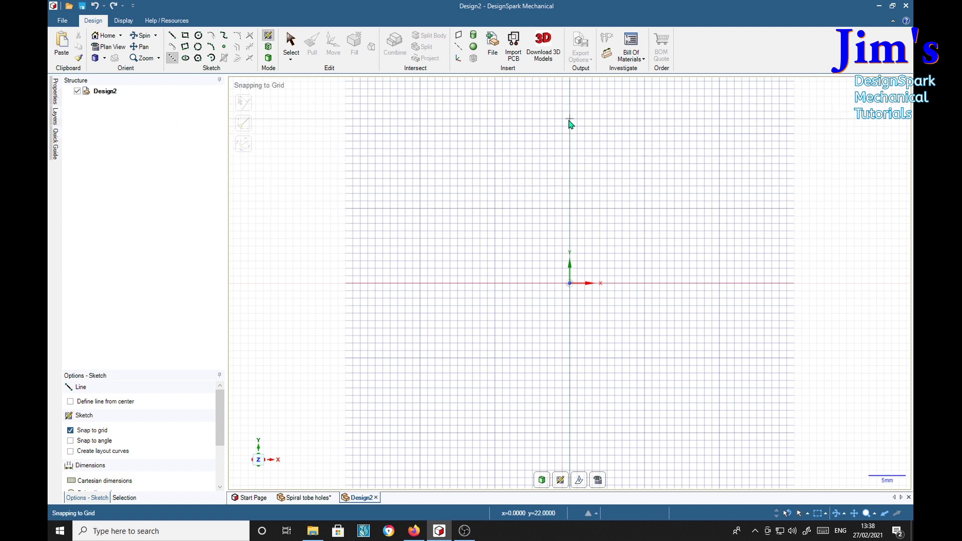
pyautogui.click(569, 98)
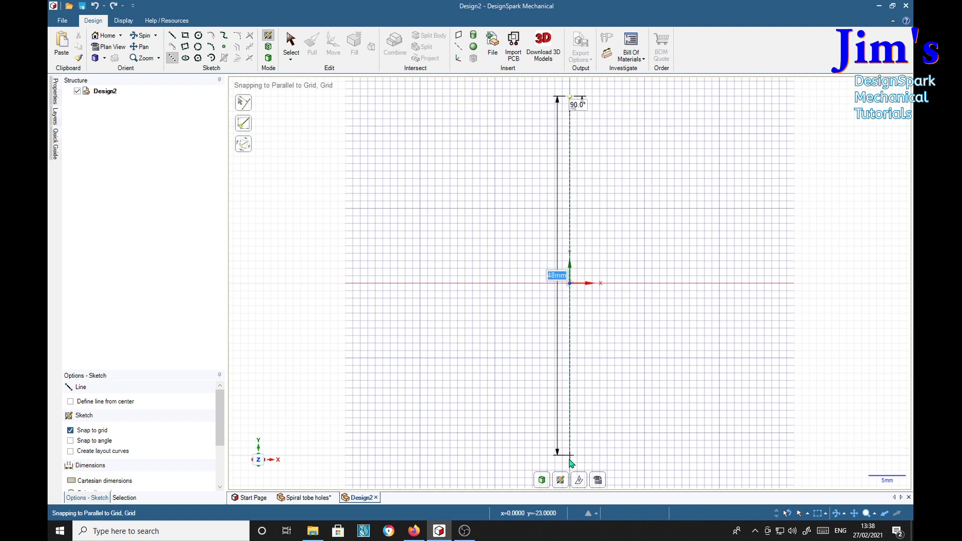
pyautogui.write('5')
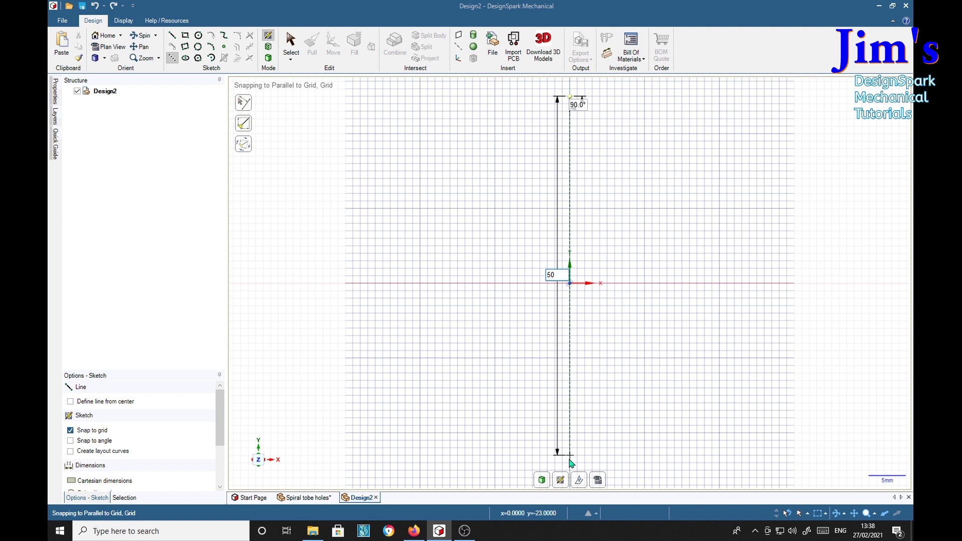
pyautogui.write('0')
pyautogui.press('Return')
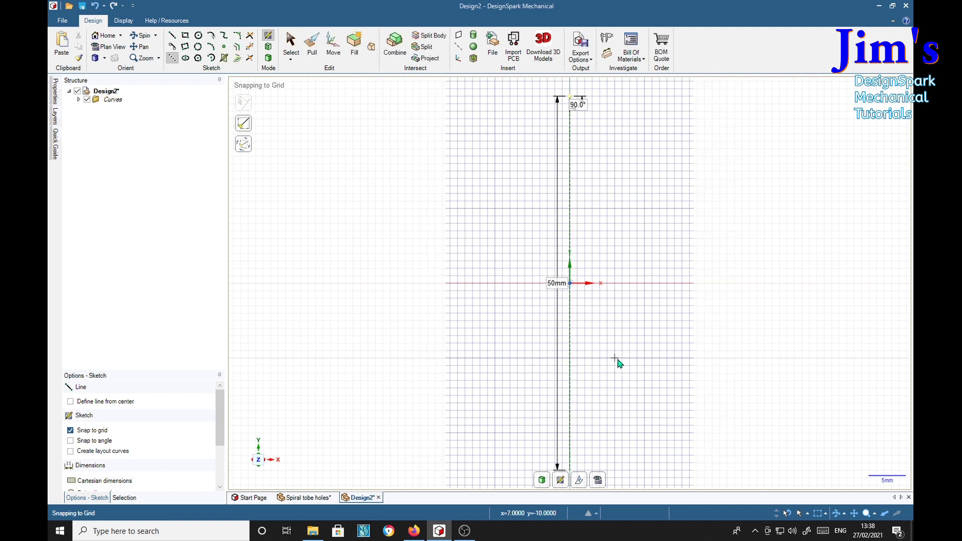
# Step: Place a sketch point 10 mm to the left of the construction line's upper end, level with it
pyautogui.keyDown('shift'); pyautogui.moveTo(653, 350); pyautogui.dragTo(651, 333, button='middle'); pyautogui.keyUp('shift')
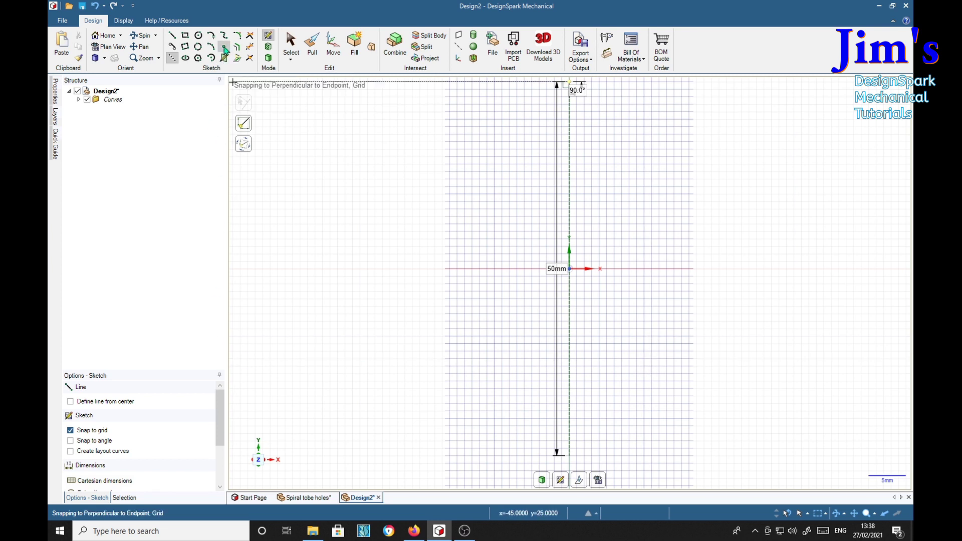
pyautogui.click(225, 49)
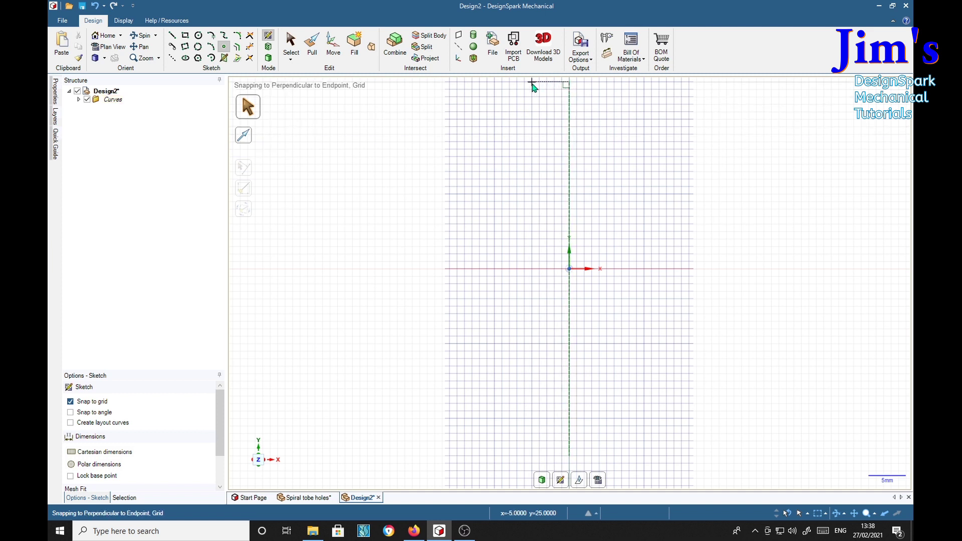
pyautogui.click(495, 81)
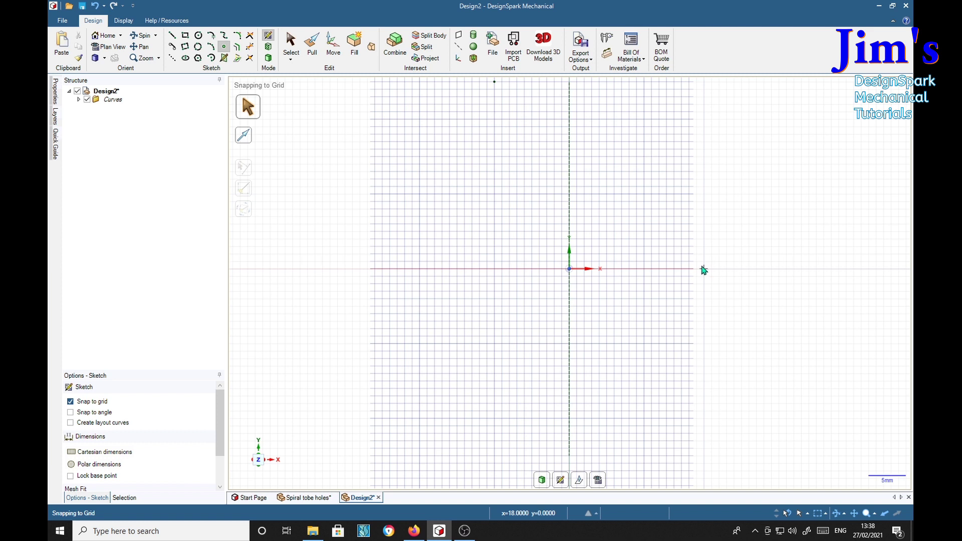
# Step: In 3D mode, revolve the point about the construction line into a right-handed helix 50 mm high with 5 mm pitch
pyautogui.press('d')
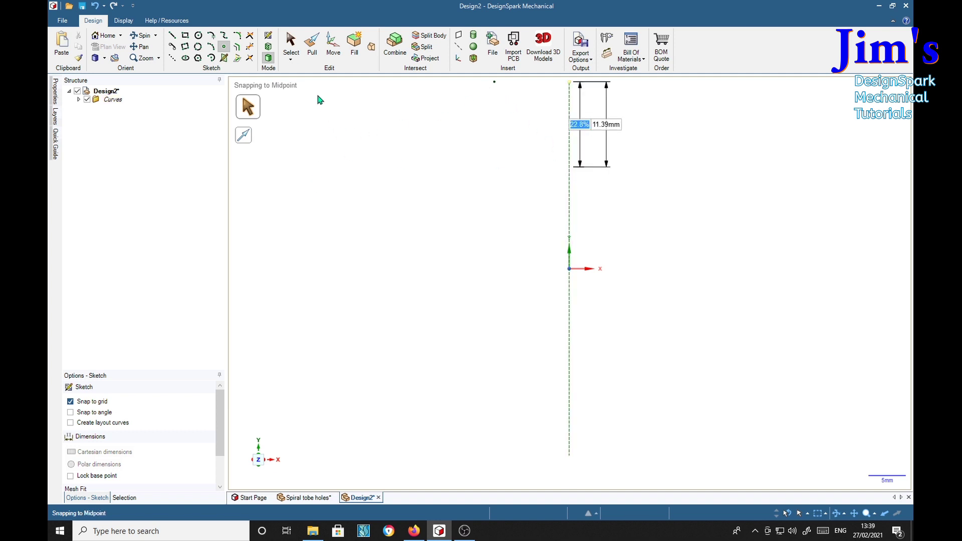
pyautogui.click(334, 47)
pyautogui.click(312, 46)
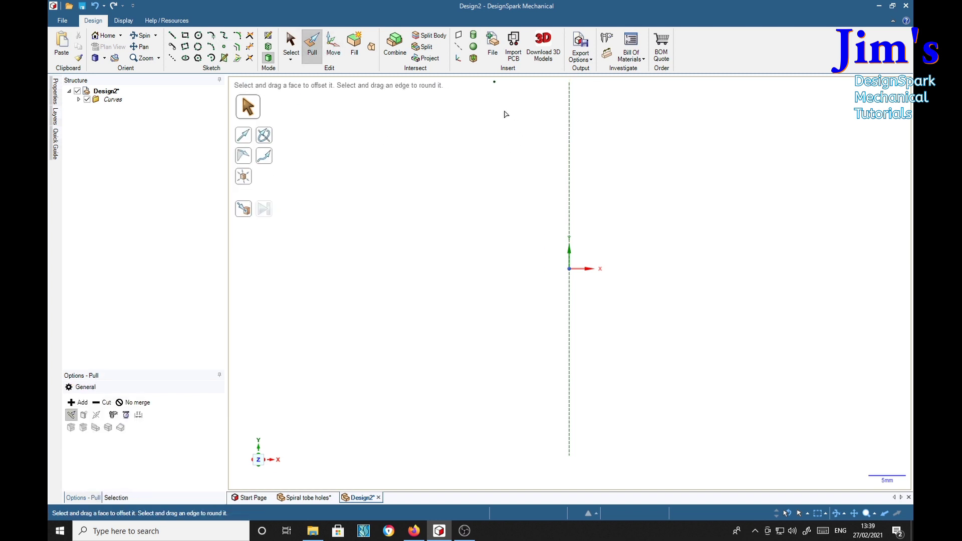
pyautogui.click(494, 83)
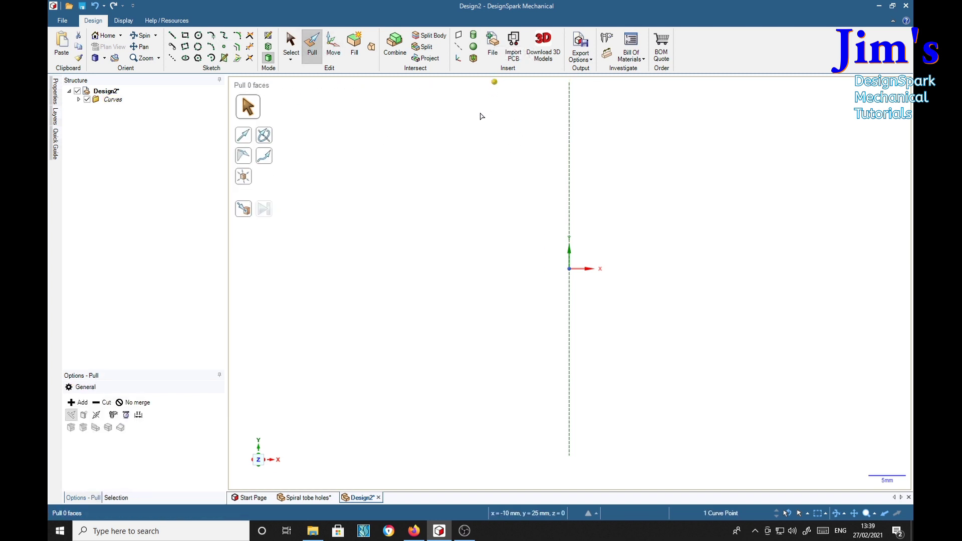
pyautogui.click(265, 137)
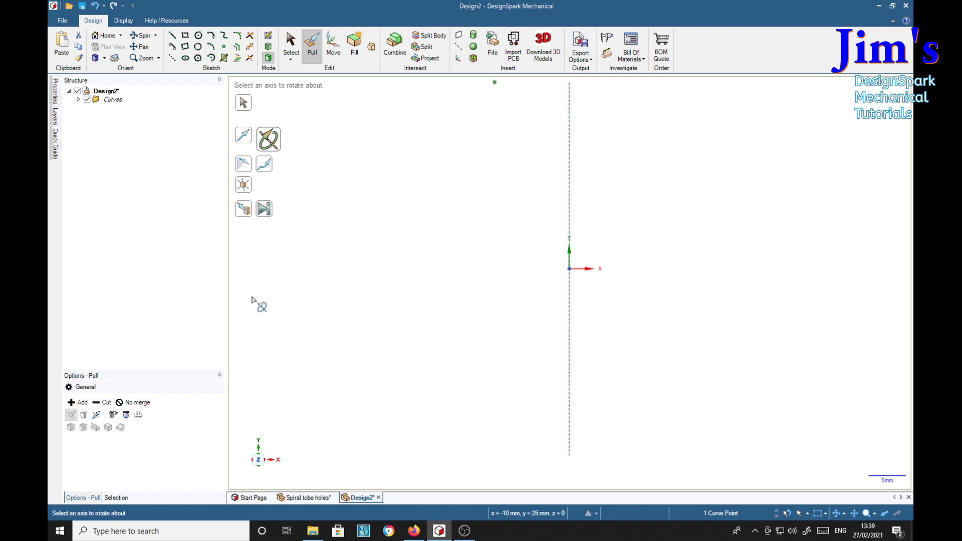
pyautogui.click(570, 174)
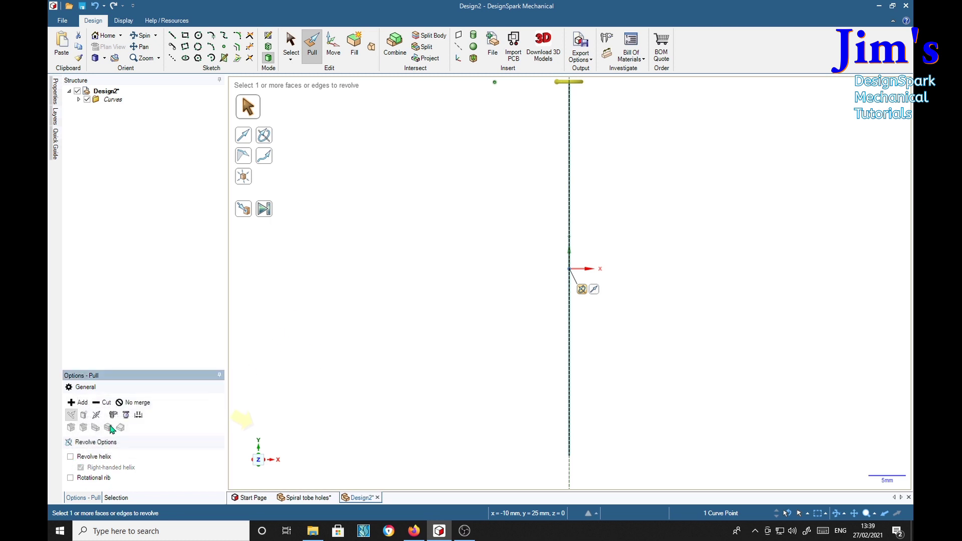
pyautogui.click(71, 457)
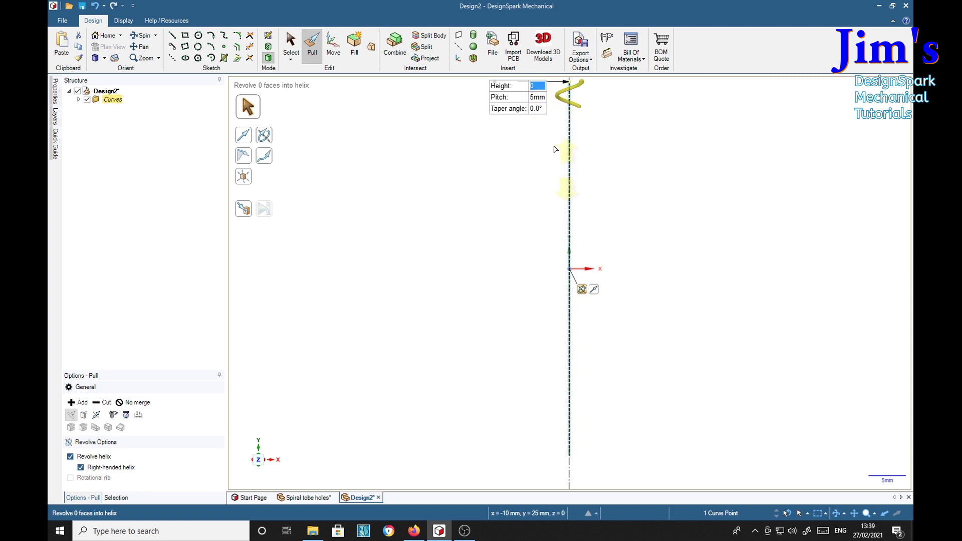
pyautogui.write('5')
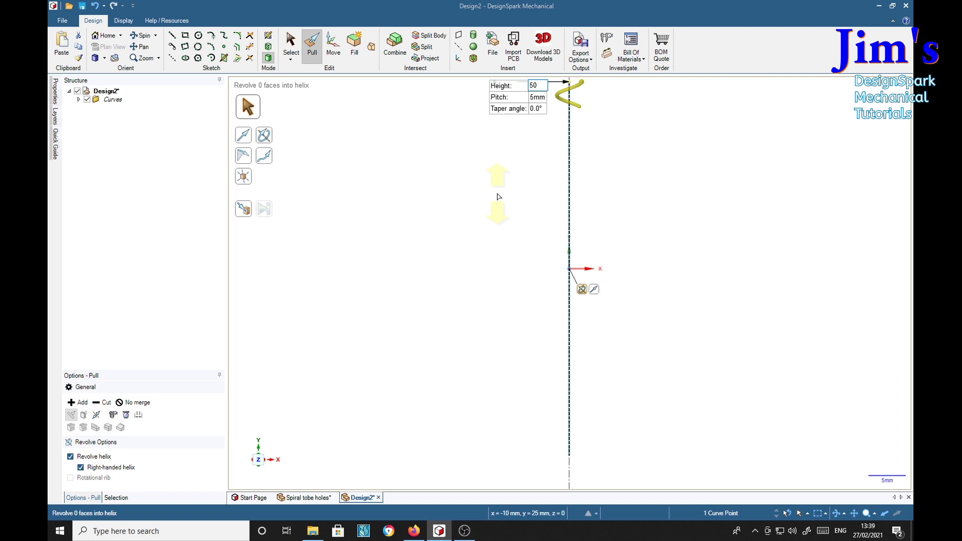
pyautogui.press('Return')
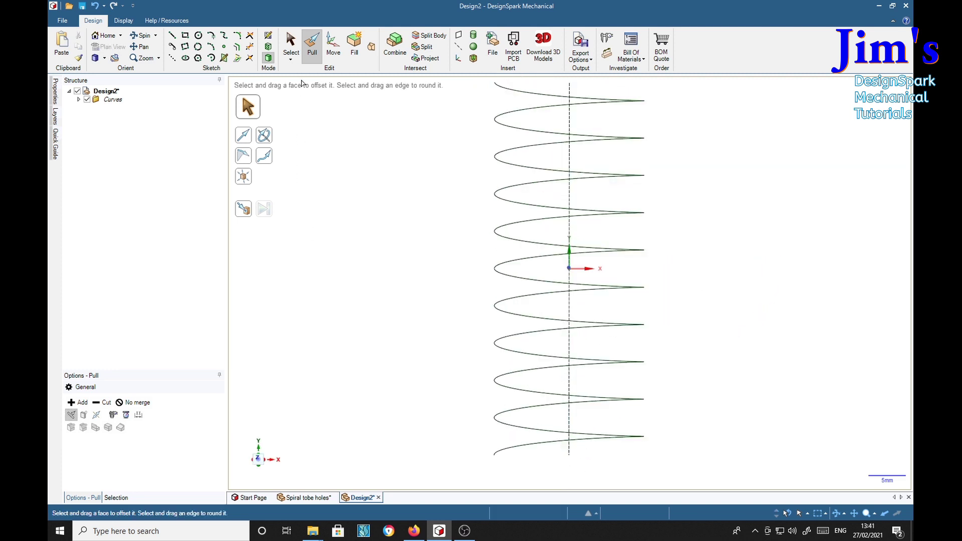
# Step: Start a sketch plane with its origin at the helix's lower end point
pyautogui.click(291, 46)
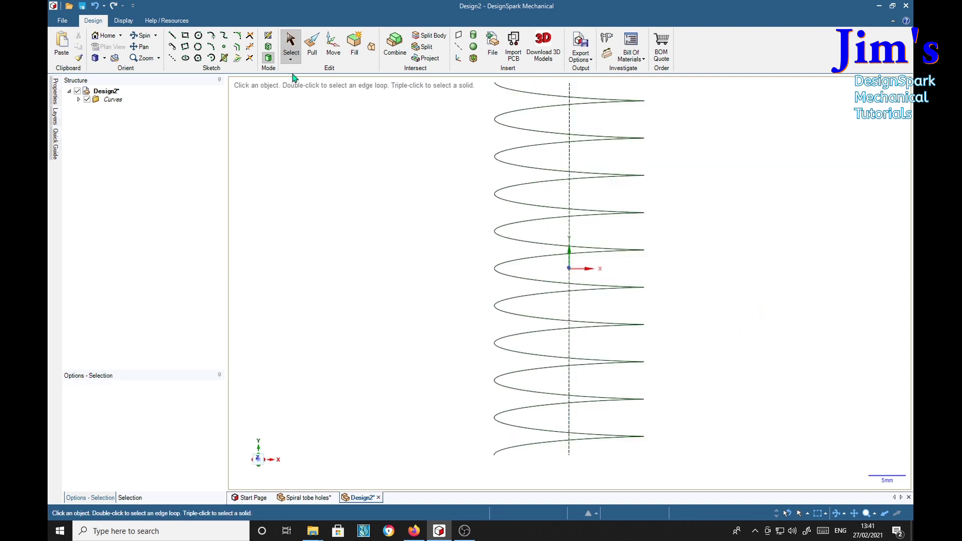
pyautogui.click(494, 456)
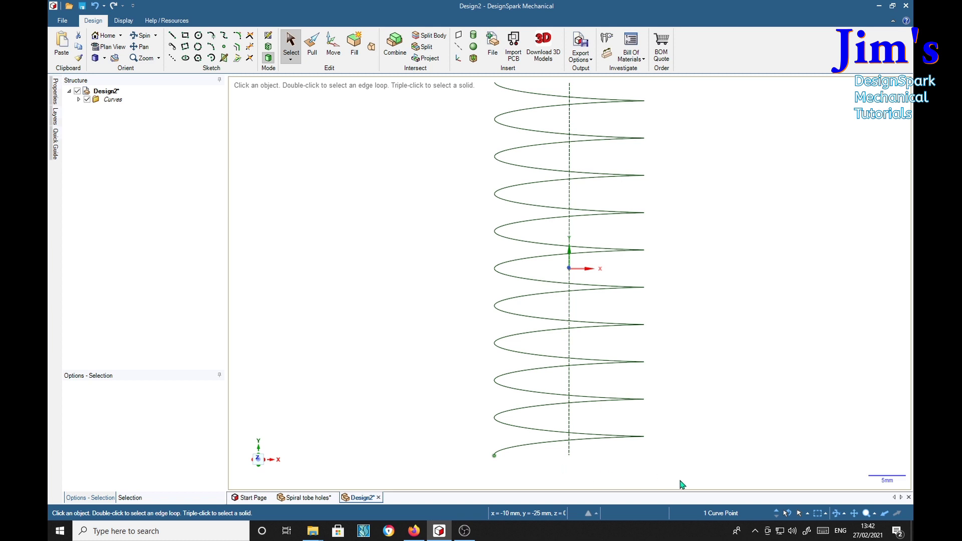
pyautogui.press('k')
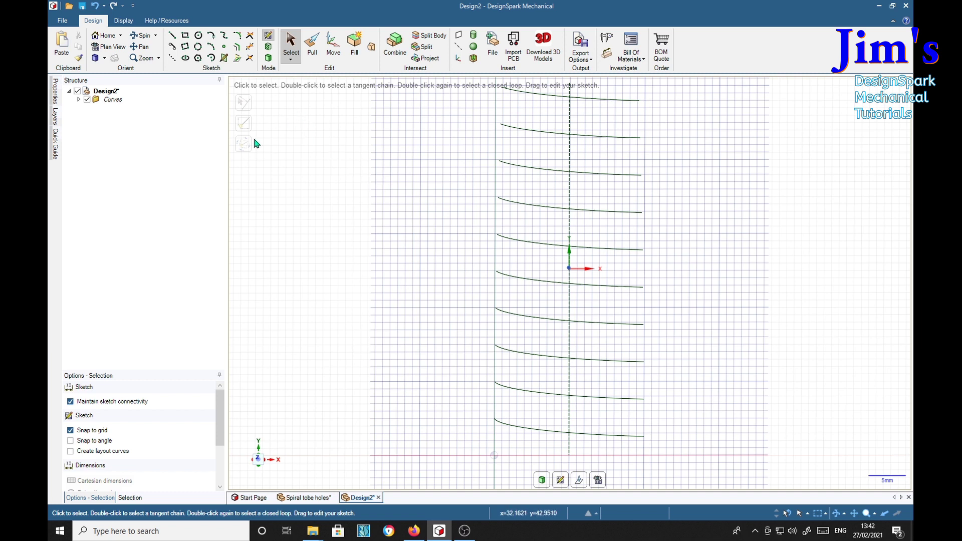
pyautogui.click(172, 35)
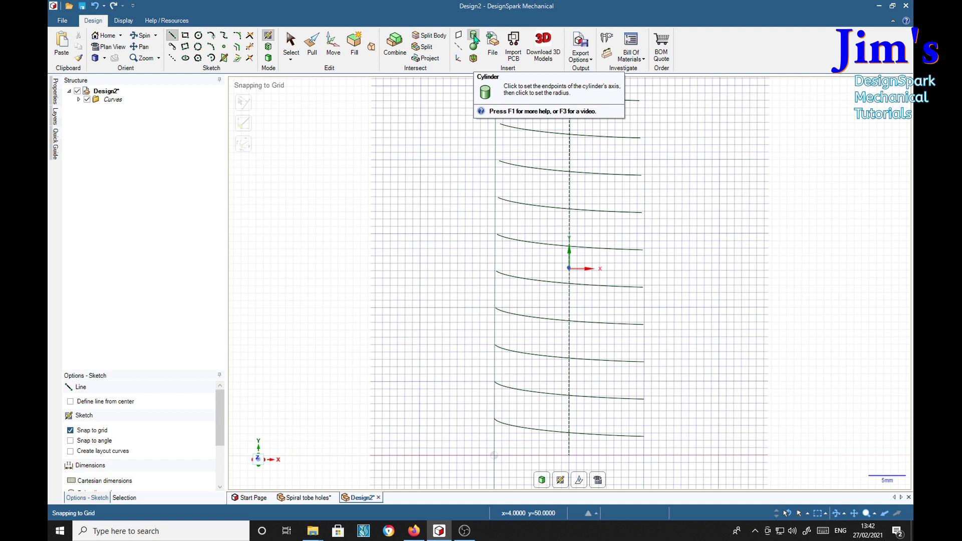
# Step: Insert a cylinder about 4 mm long and 2 mm in diameter, extending outward from the helix's lower end, and return to 3D mode
pyautogui.click(473, 36)
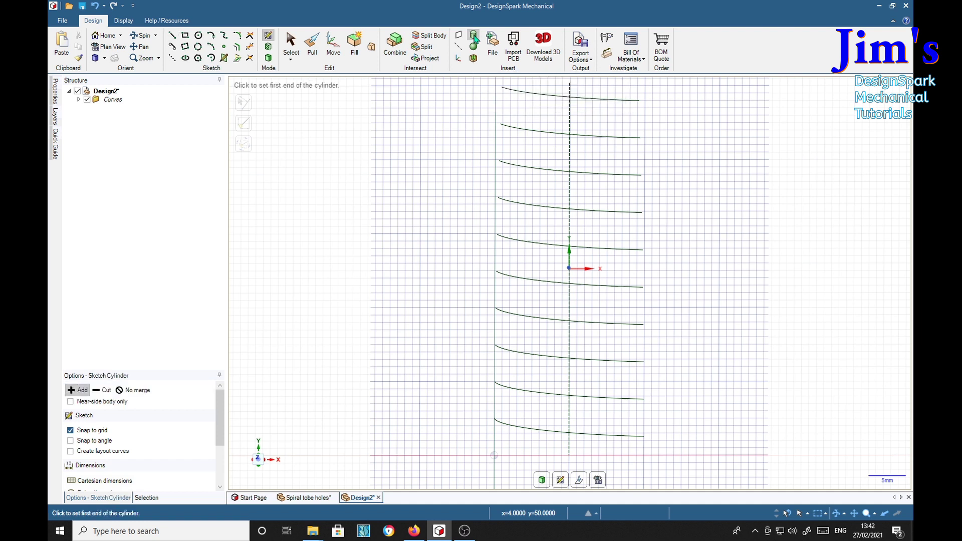
pyautogui.click(494, 455)
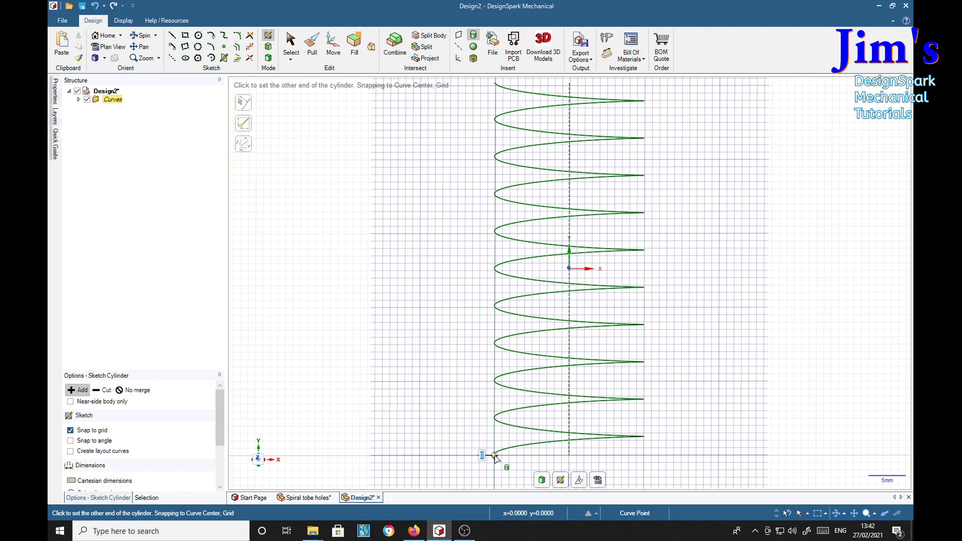
pyautogui.click(464, 455)
pyautogui.click(466, 448)
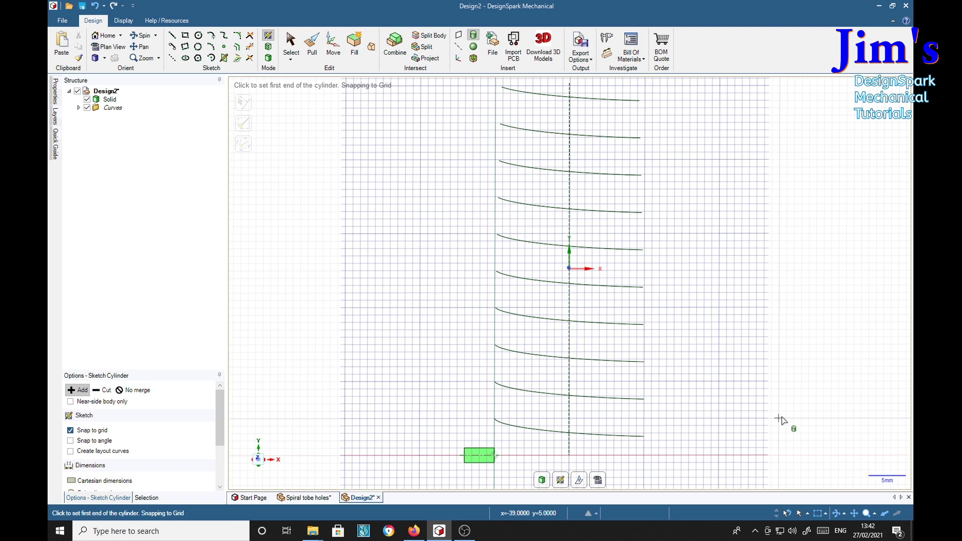
pyautogui.press('d')
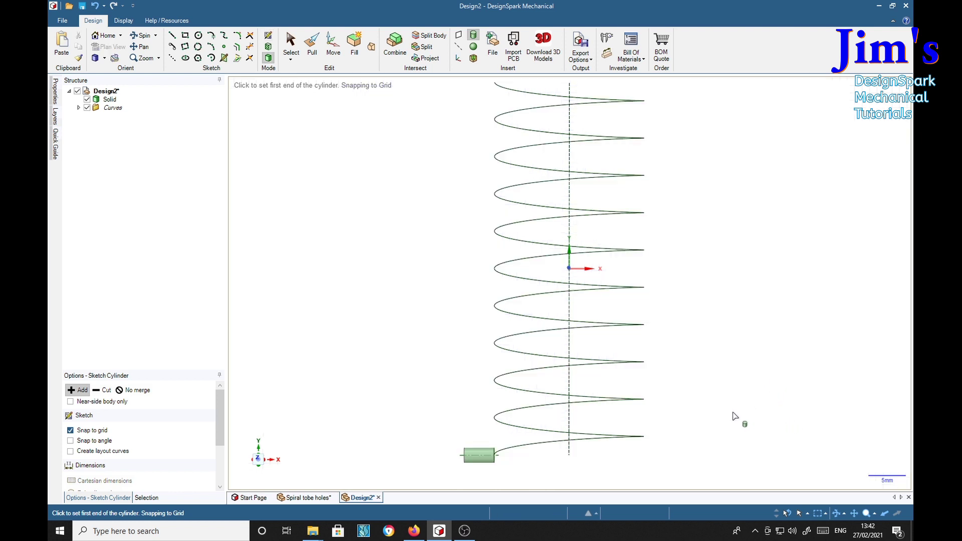
# Step: Rename the cylinder solid as peg
pyautogui.moveTo(732, 401); pyautogui.dragTo(744, 441, button='middle')
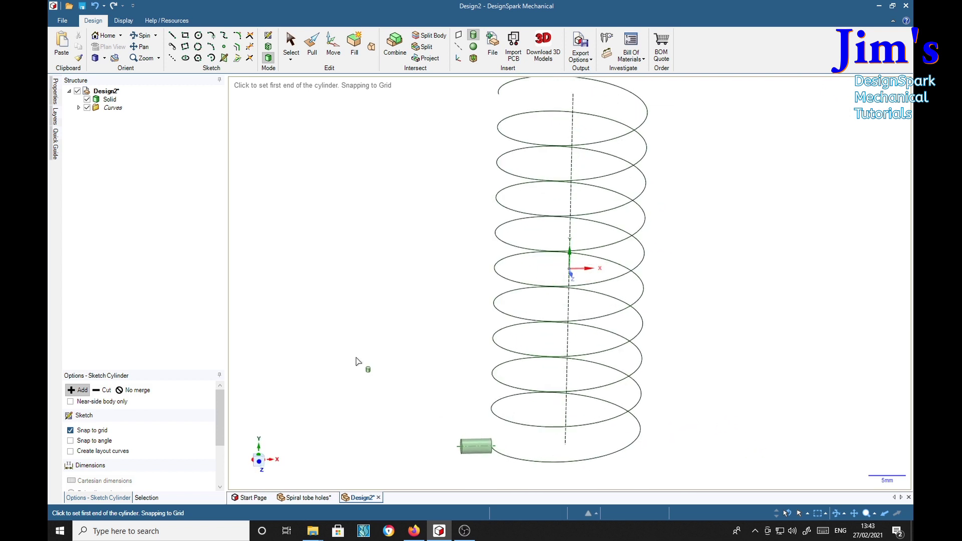
pyautogui.rightClick(114, 99)
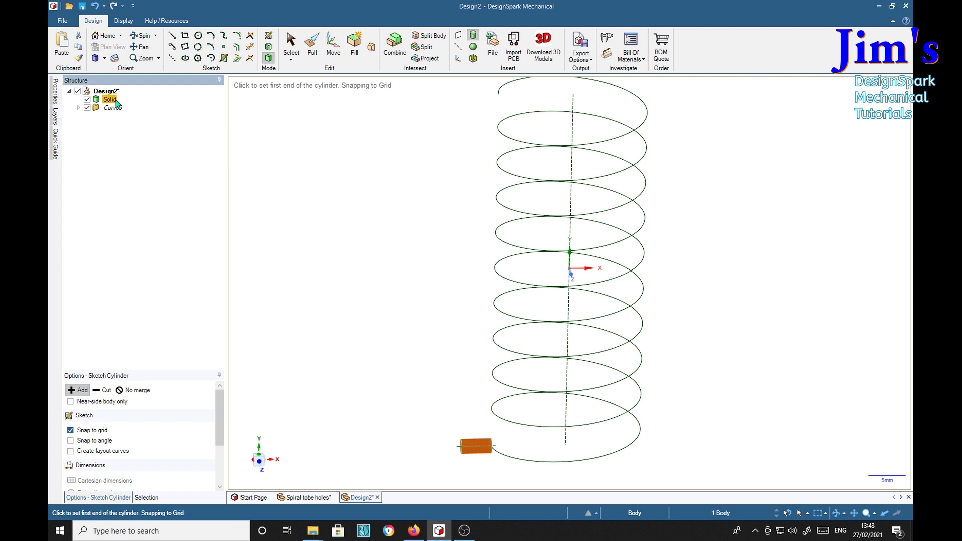
pyautogui.click(157, 143)
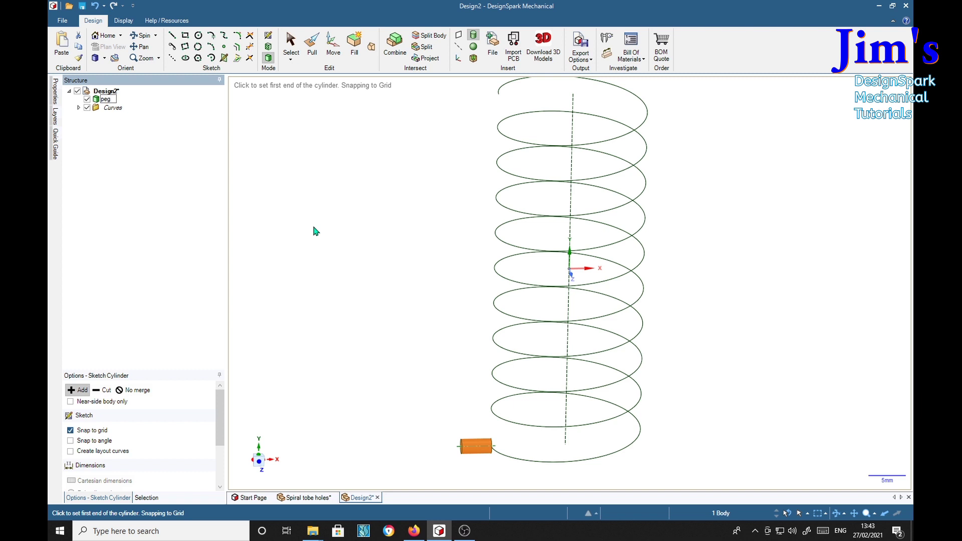
pyautogui.press('Return')
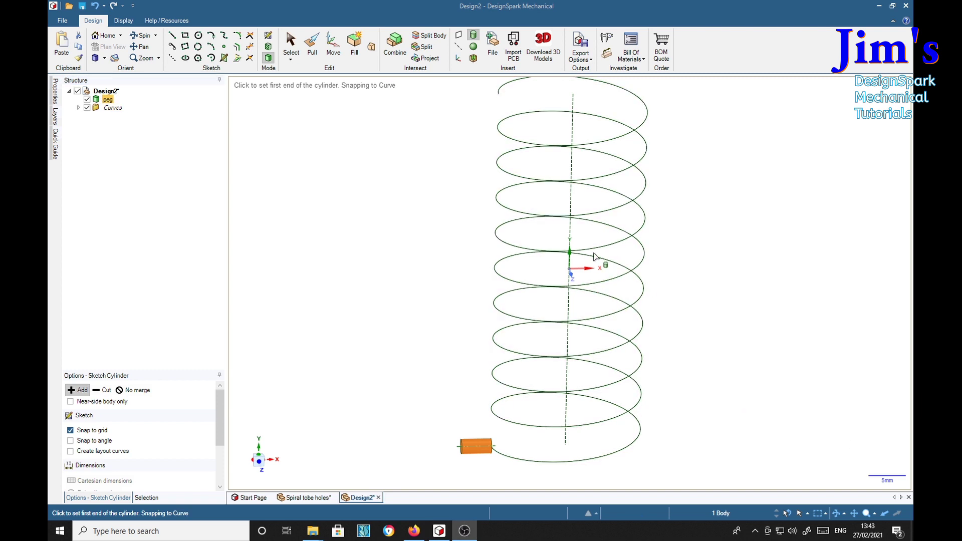
# Step: Set up a Move of the peg with Create patterns enabled and the helix as its trajectory
pyautogui.click(334, 50)
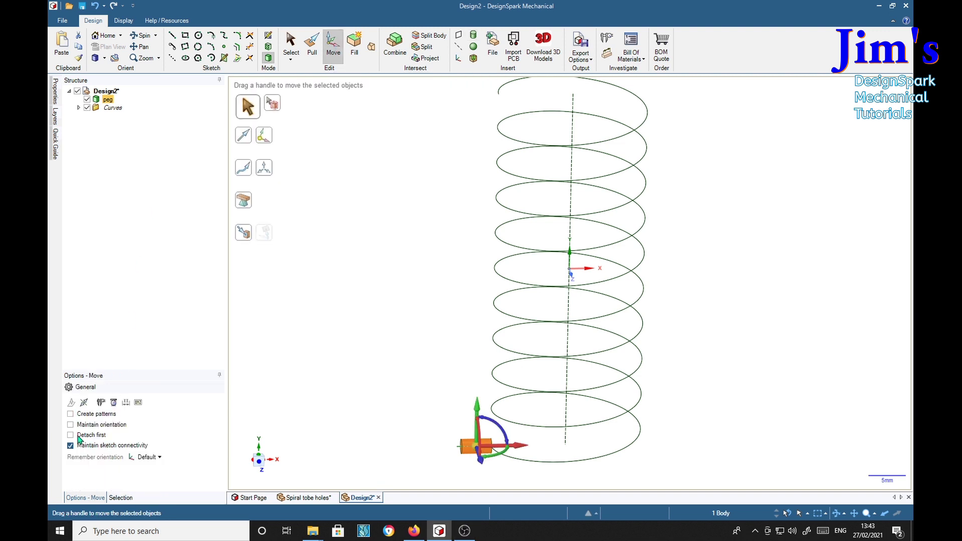
pyautogui.click(71, 414)
pyautogui.click(246, 171)
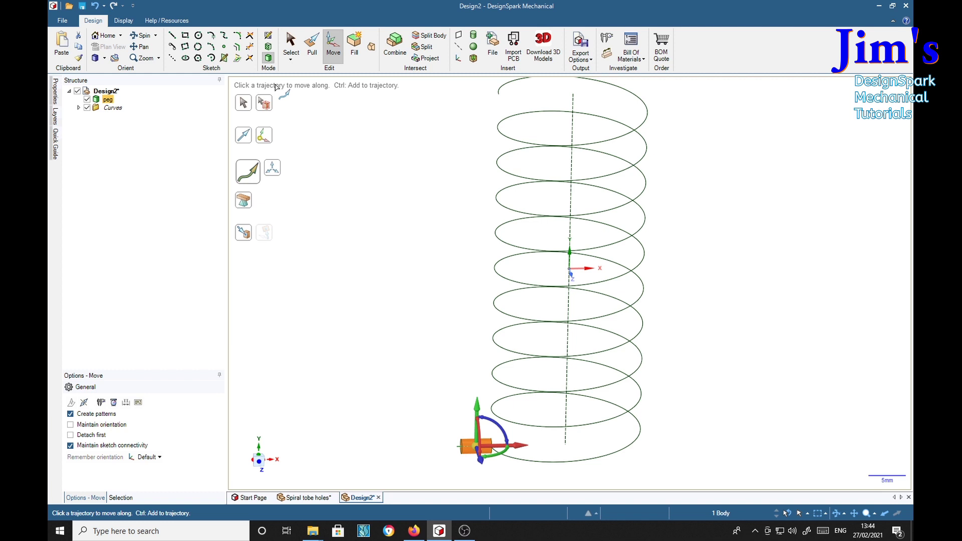
pyautogui.click(507, 246)
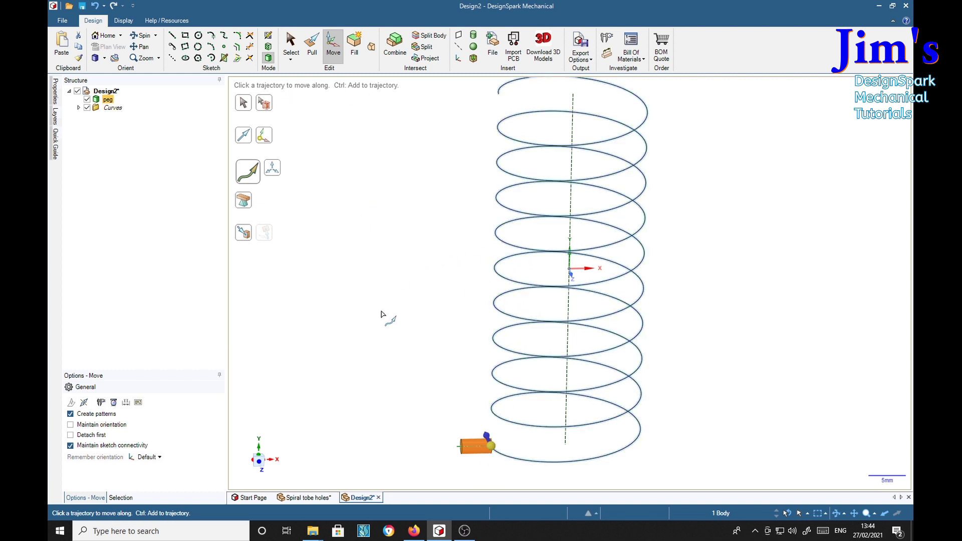
# Step: Pattern the peg along 100% of the helix with a count of 80 and inspect the result from above
pyautogui.moveTo(389, 331); pyautogui.dragTo(442, 335, button='middle')
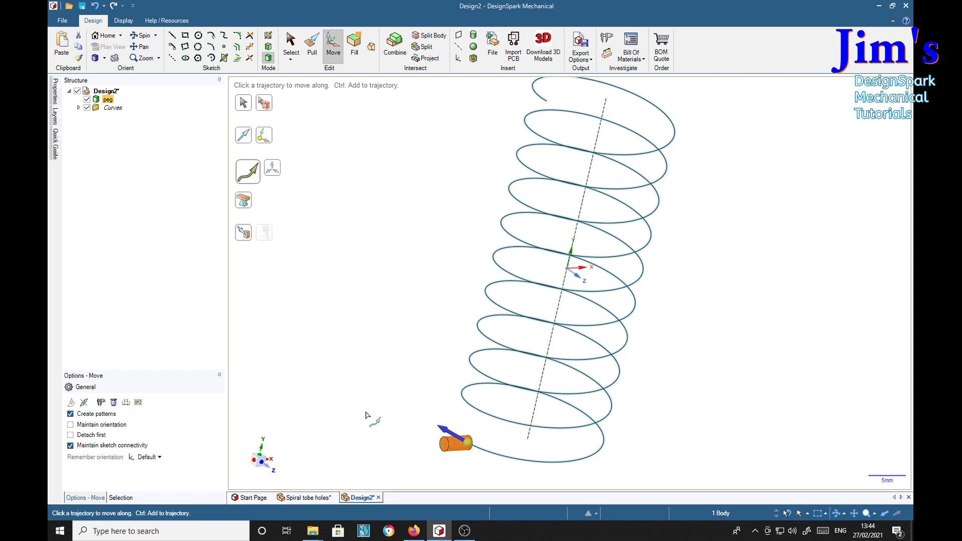
pyautogui.click(444, 432)
pyautogui.moveTo(455, 408); pyautogui.dragTo(539, 143)
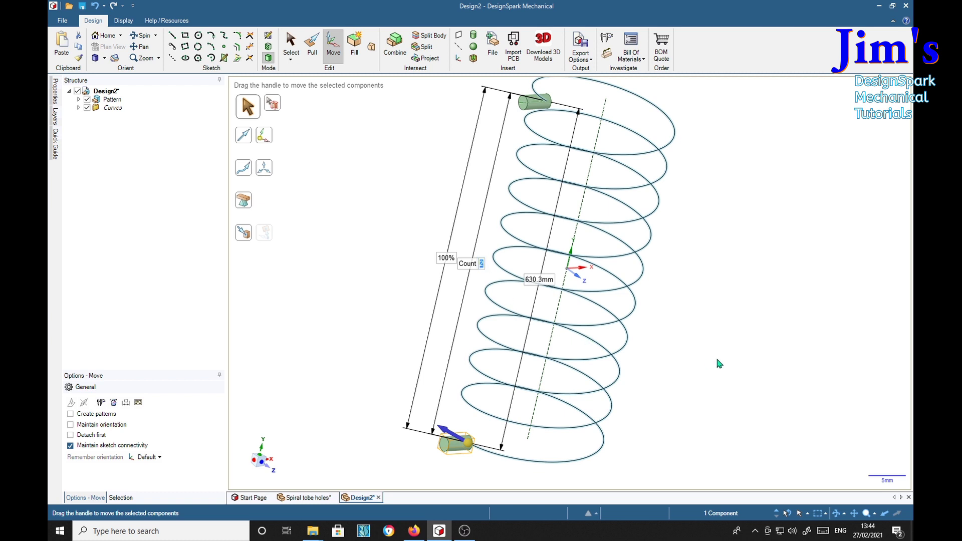
pyautogui.write('80')
pyautogui.press('Return')
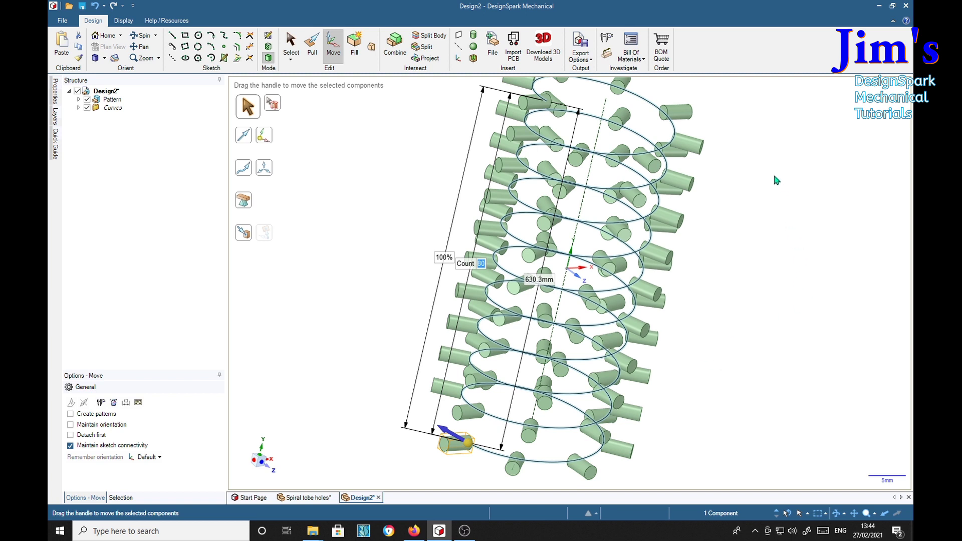
pyautogui.moveTo(769, 176); pyautogui.dragTo(703, 241, button='middle')
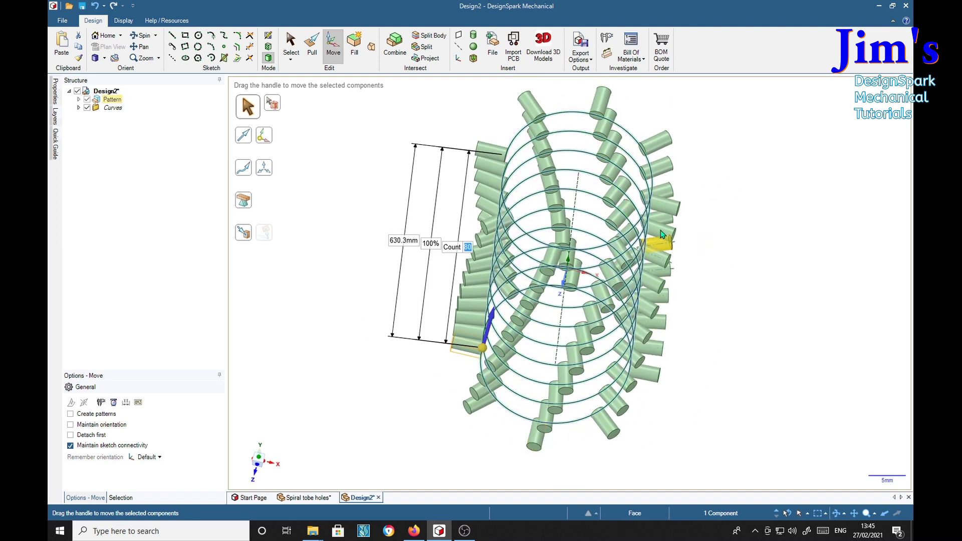
pyautogui.moveTo(783, 206); pyautogui.dragTo(801, 221, button='middle')
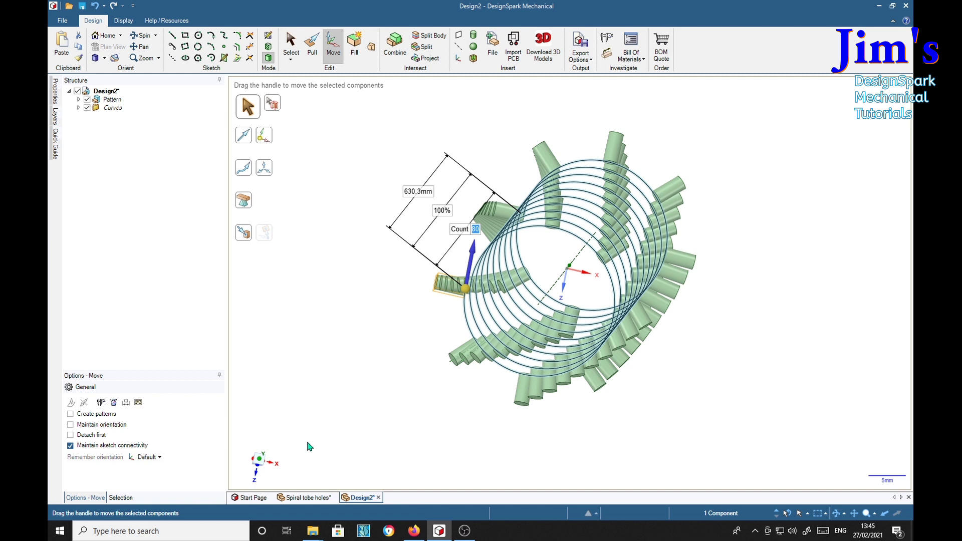
# Step: Start a sketch on a plane through the end point of the helix's central axis at its upper end
pyautogui.moveTo(822, 251); pyautogui.dragTo(796, 230, button='middle')
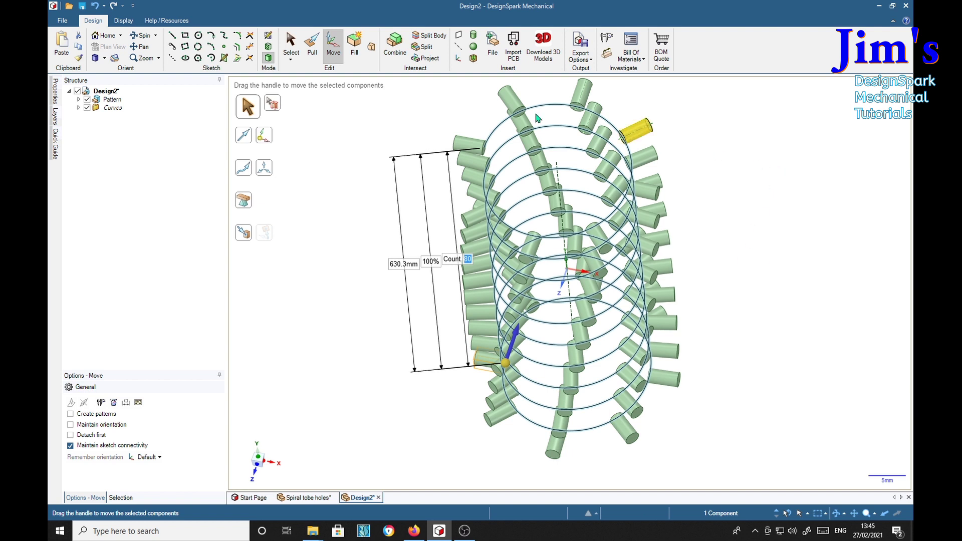
pyautogui.click(290, 42)
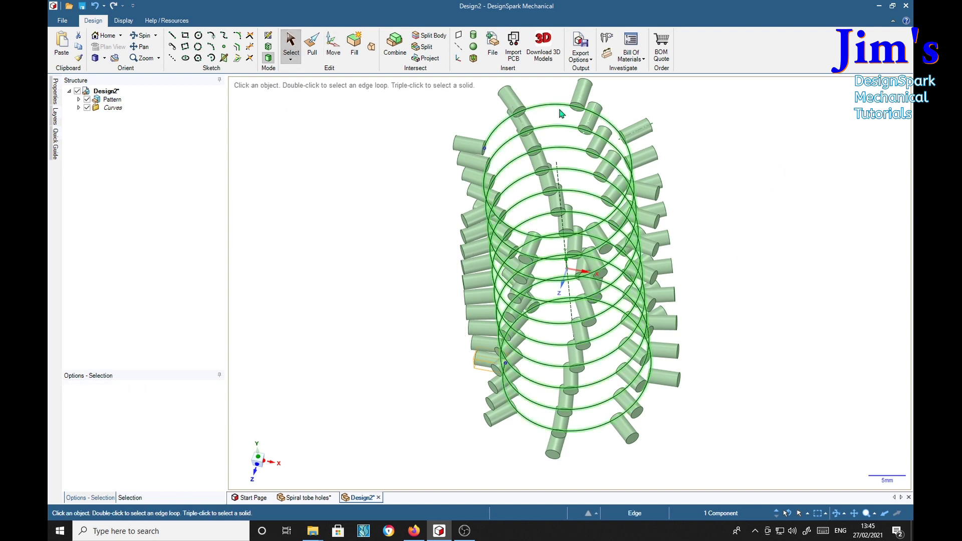
pyautogui.click(557, 161)
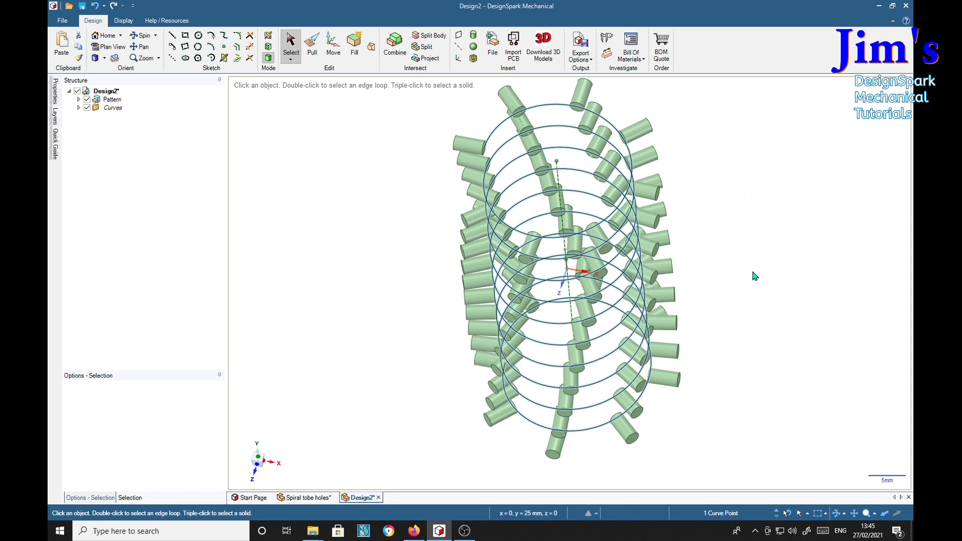
pyautogui.press('k')
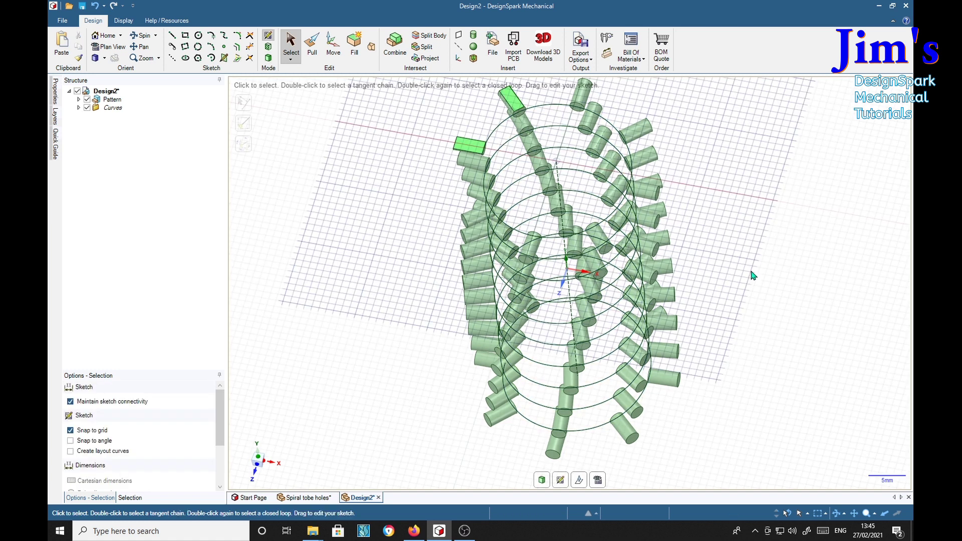
# Step: Move the sketch grid 5 mm upward along the axis, away from the upper end of the helix
pyautogui.moveTo(797, 367)
pyautogui.mouseDown(button='middle')
pyautogui.moveTo(798, 321)
pyautogui.moveTo(801, 332)
pyautogui.mouseUp(button='middle')
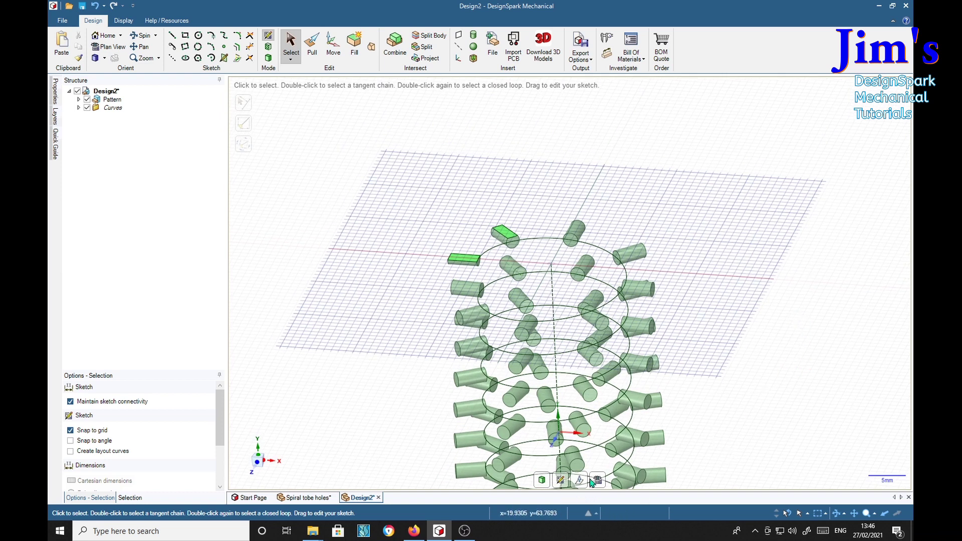
pyautogui.keyDown('shift'); pyautogui.moveTo(763, 422); pyautogui.dragTo(627, 359, button='middle'); pyautogui.keyUp('shift')
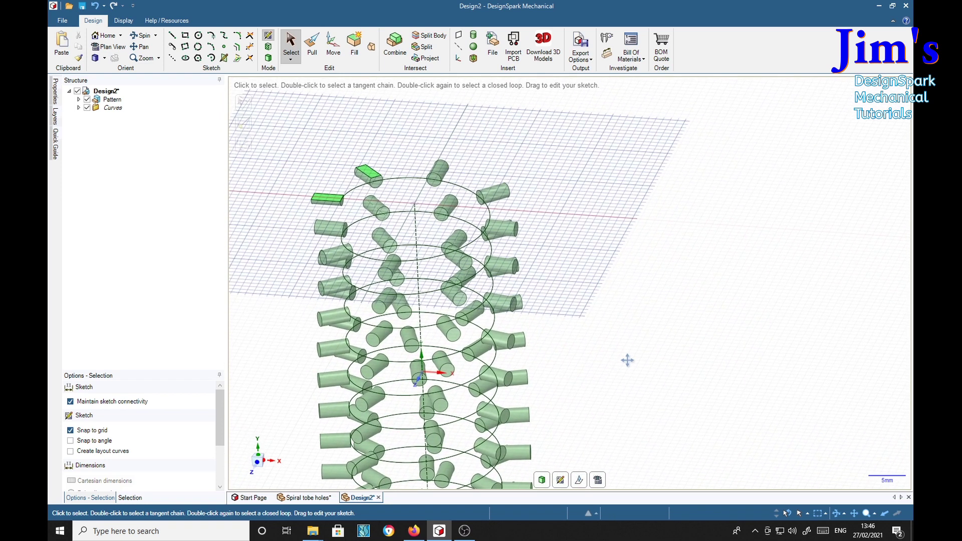
pyautogui.click(580, 480)
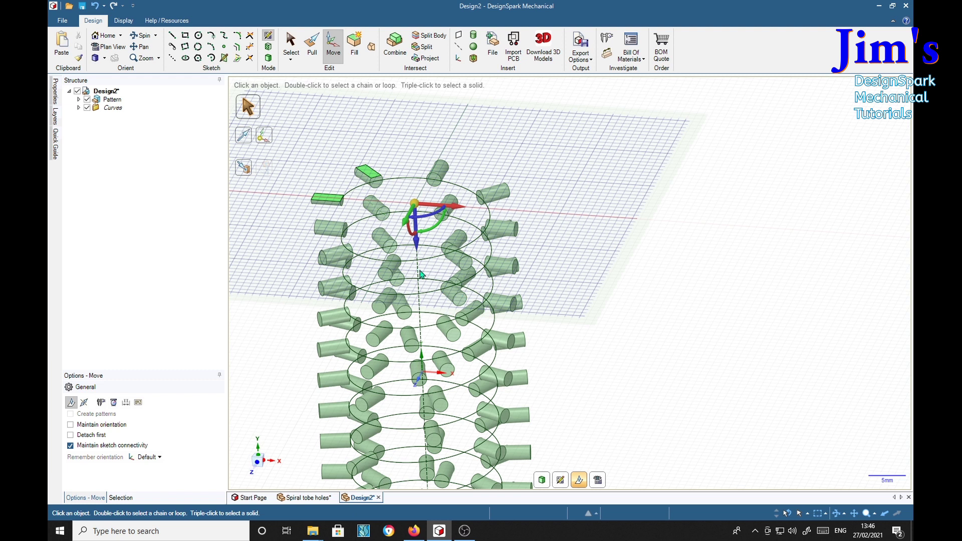
pyautogui.moveTo(417, 245); pyautogui.dragTo(416, 238)
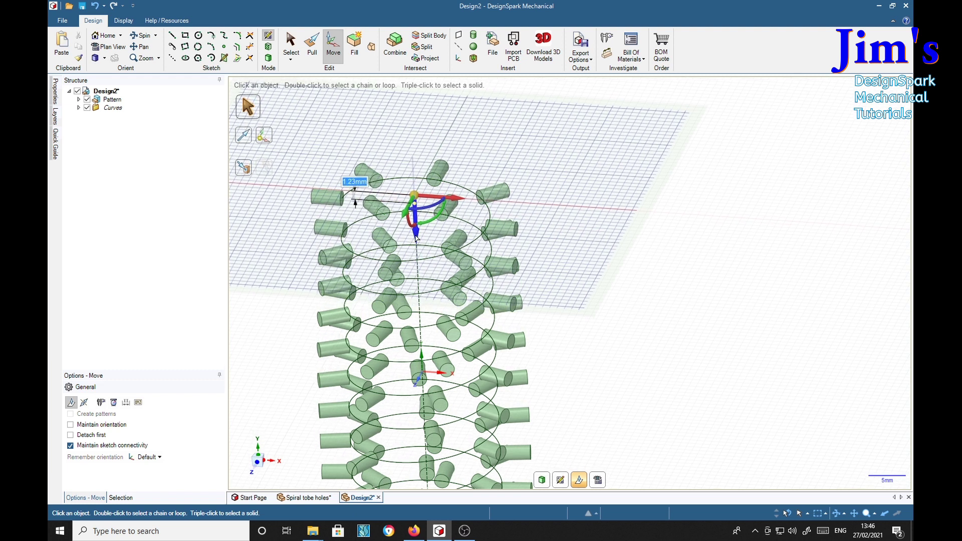
pyautogui.write('5')
pyautogui.press('Return')
pyautogui.moveTo(666, 316); pyautogui.dragTo(679, 263, button='middle')
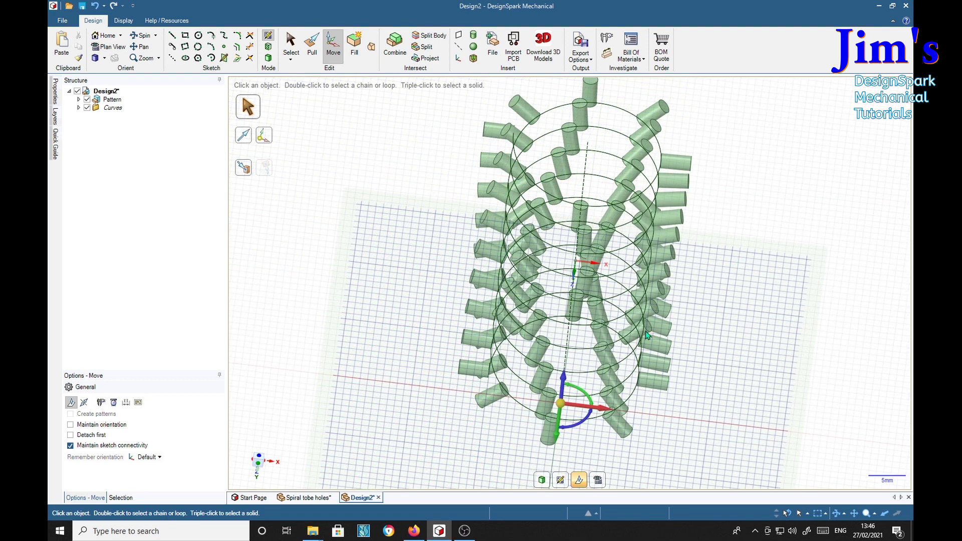
# Step: In plan view, sketch two concentric circles of 26 mm and 24 mm diameter centred on the helix axis
pyautogui.press('v')
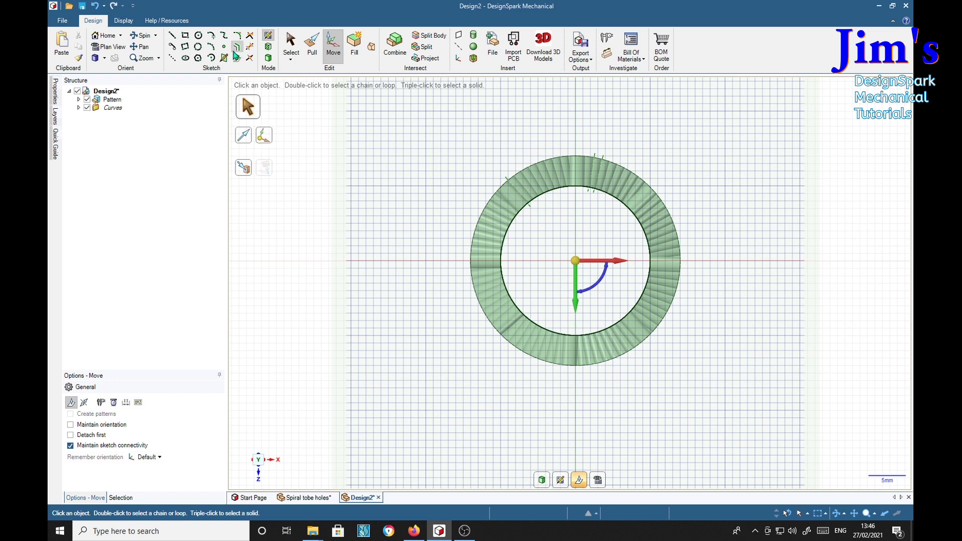
pyautogui.click(198, 35)
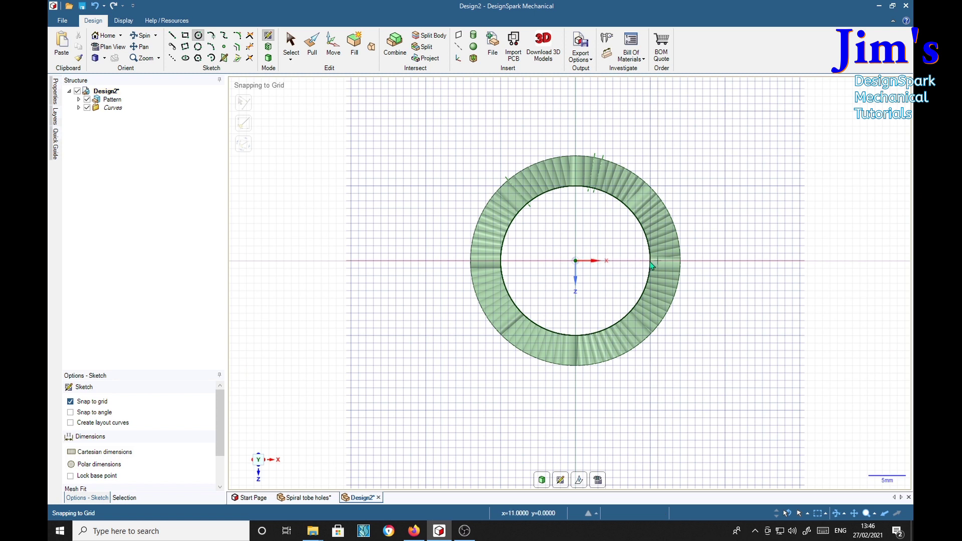
pyautogui.click(575, 261)
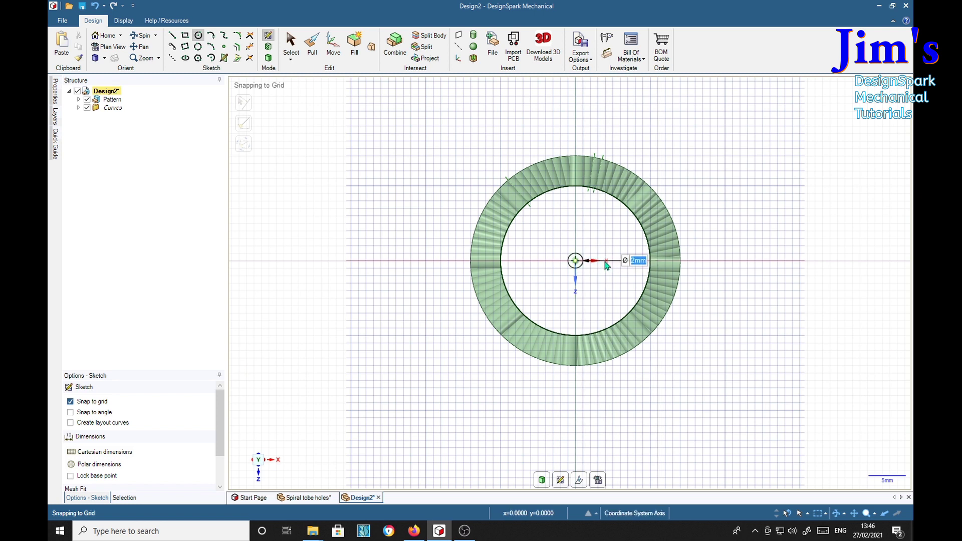
pyautogui.click(672, 260)
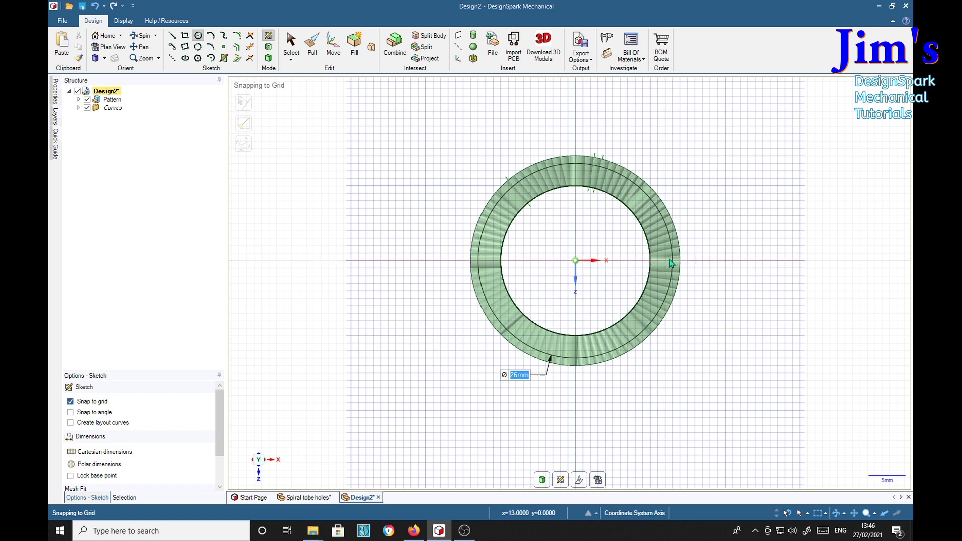
pyautogui.click(575, 260)
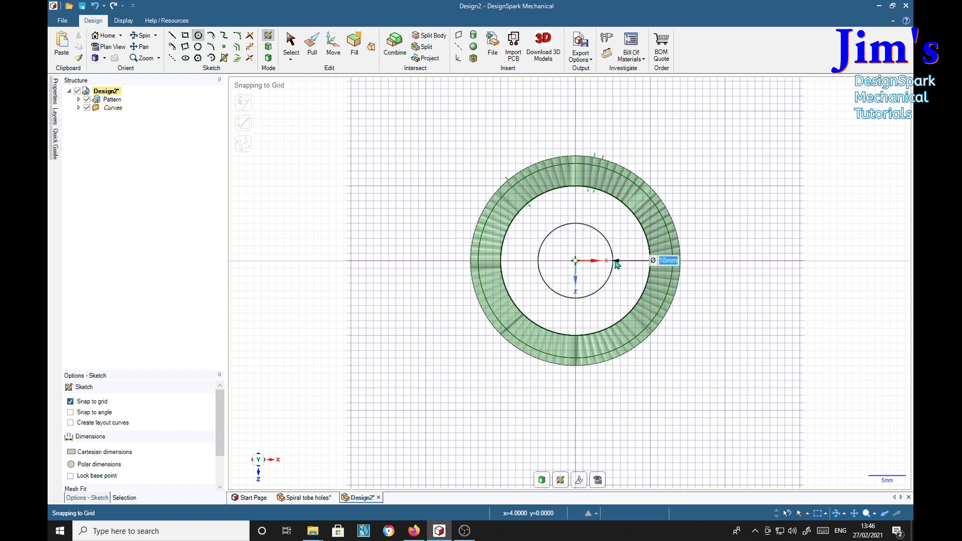
pyautogui.click(663, 265)
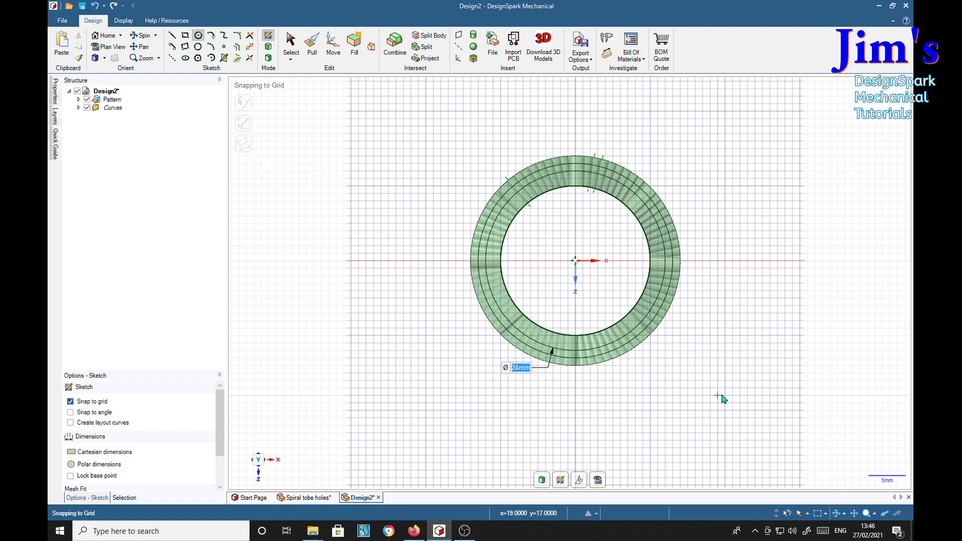
# Step: Turn the circles into surfaces with Pull and delete the inner disc, leaving the narrow ring
pyautogui.press('p')
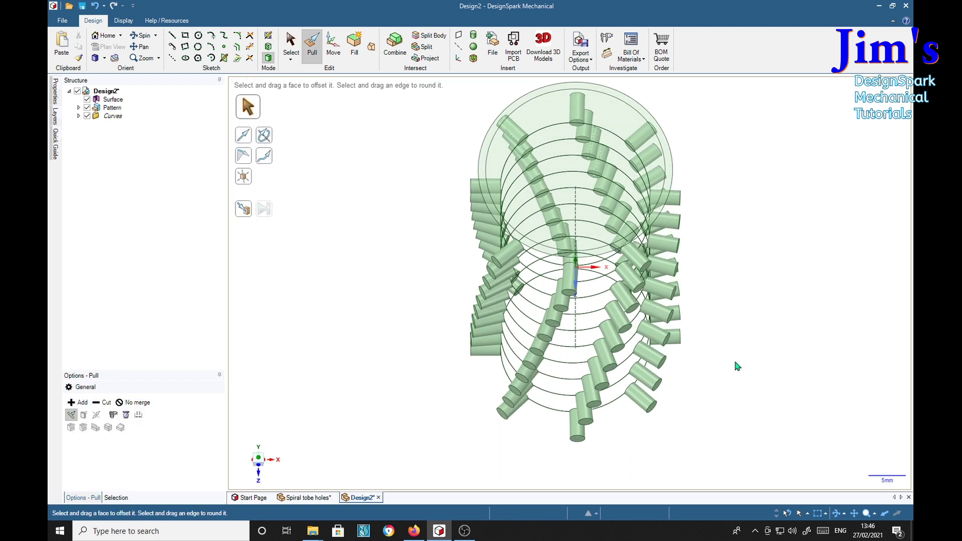
pyautogui.click(606, 116)
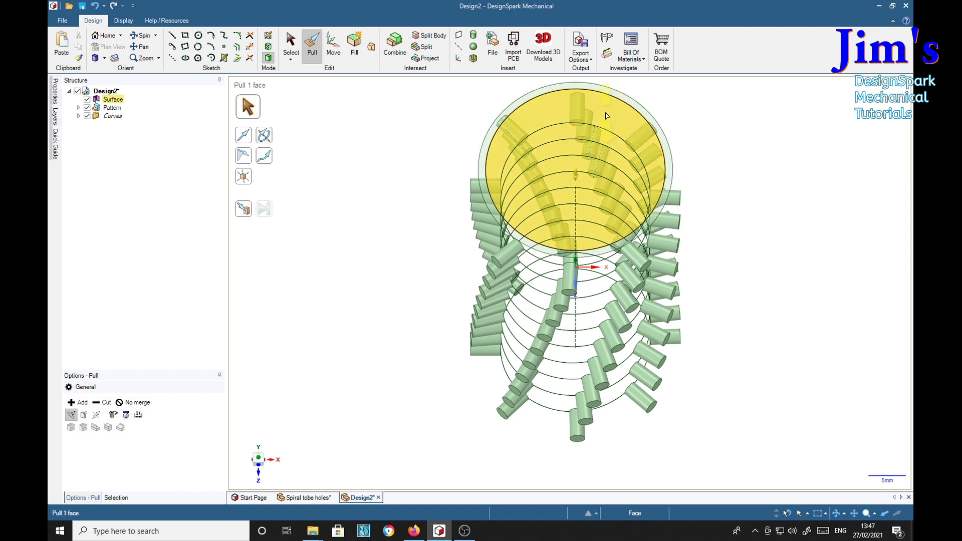
pyautogui.click(606, 116)
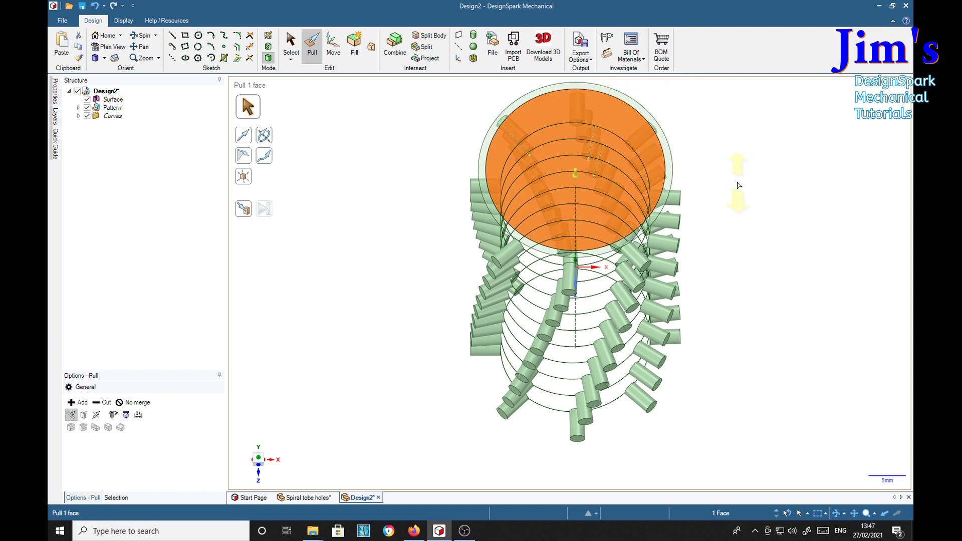
pyautogui.press('Escape')
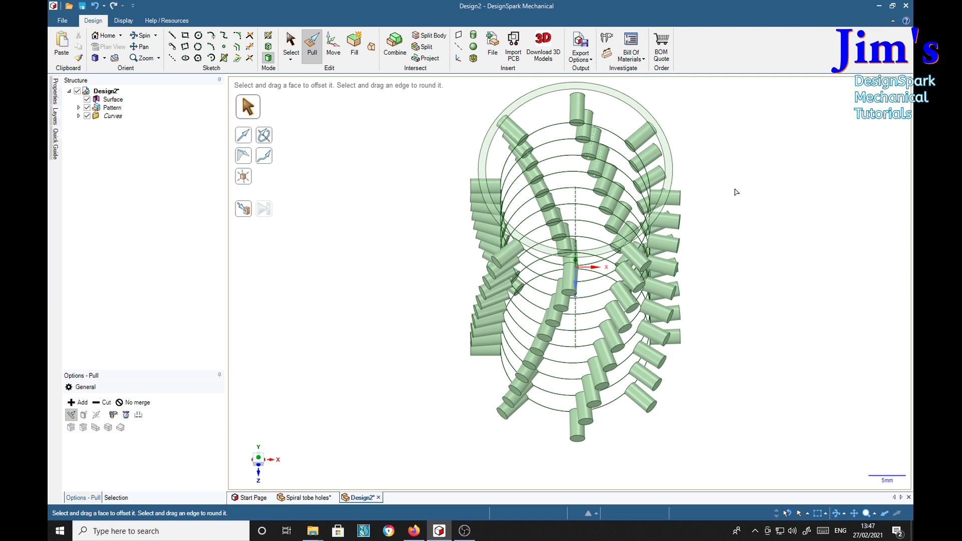
# Step: Pull the ring face about 58 mm downward past the helix's lower end to form a tube through the pegs
pyautogui.moveTo(760, 211); pyautogui.dragTo(758, 179, button='middle')
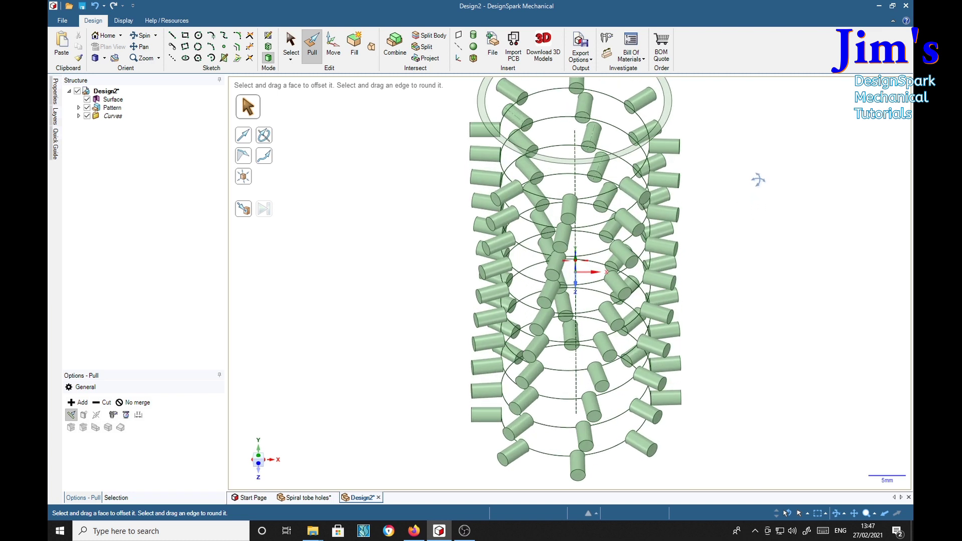
pyautogui.scroll(-2, 760, 183)
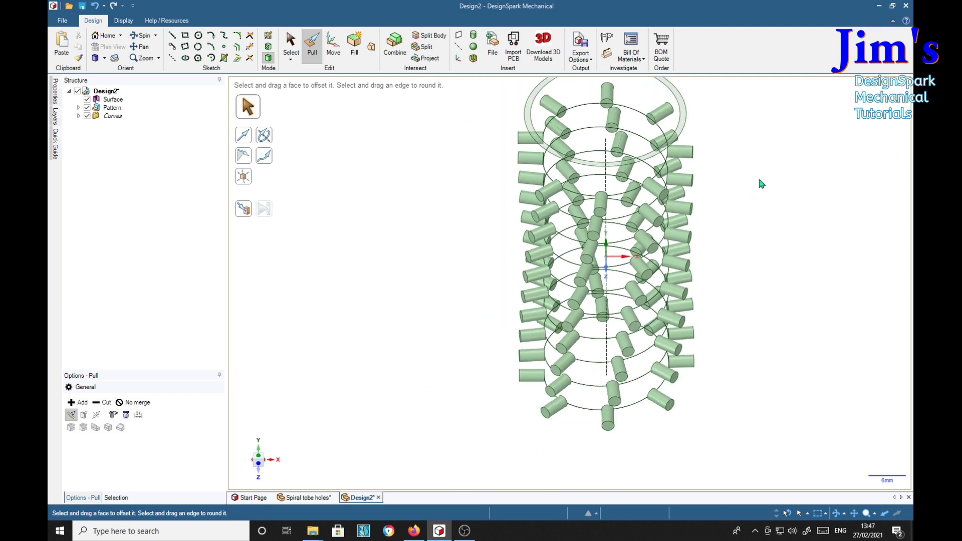
pyautogui.moveTo(767, 173)
pyautogui.mouseDown(button='middle')
pyautogui.moveTo(764, 200)
pyautogui.moveTo(765, 173)
pyautogui.mouseUp(button='middle')
pyautogui.keyDown('shift'); pyautogui.moveTo(764, 172); pyautogui.dragTo(729, 220, button='middle'); pyautogui.keyUp('shift')
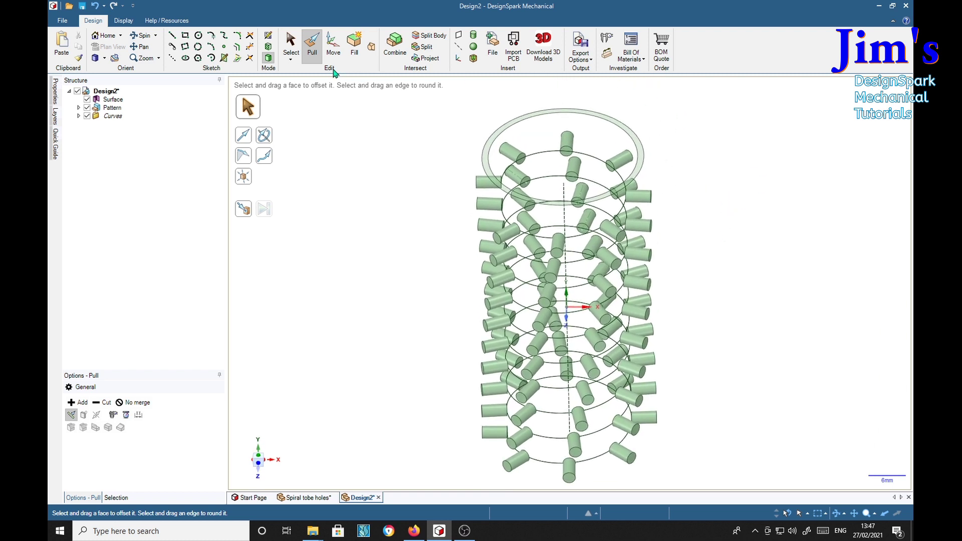
pyautogui.click(641, 153)
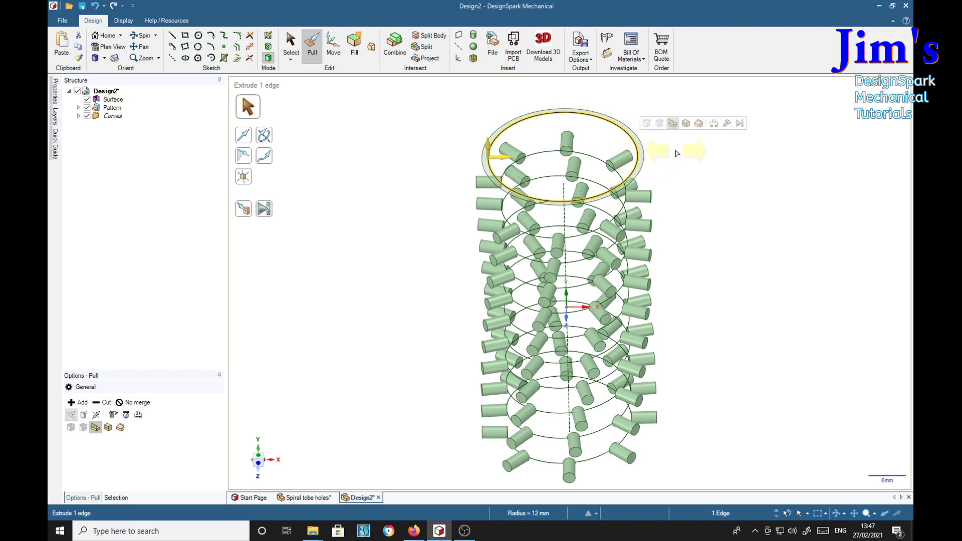
pyautogui.click(642, 154)
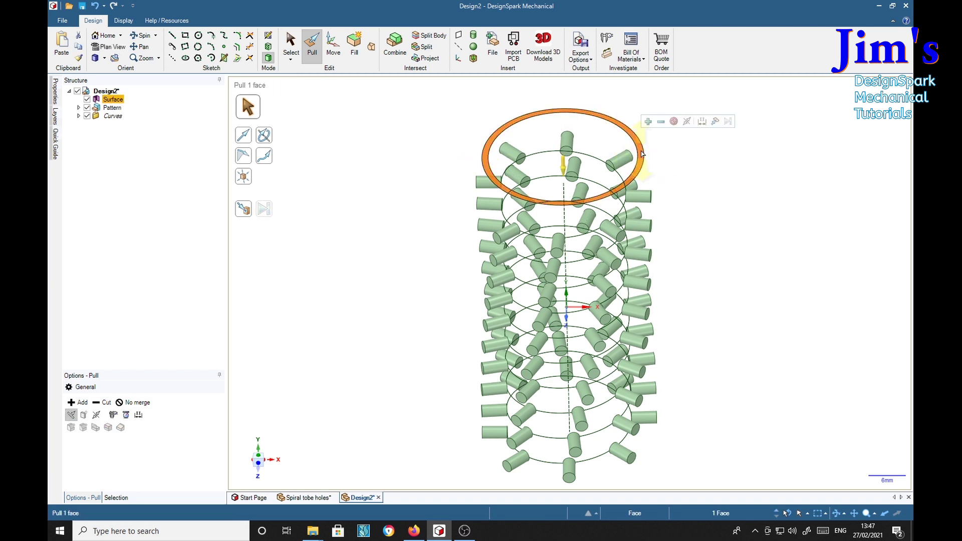
pyautogui.moveTo(721, 194); pyautogui.dragTo(723, 144, button='middle')
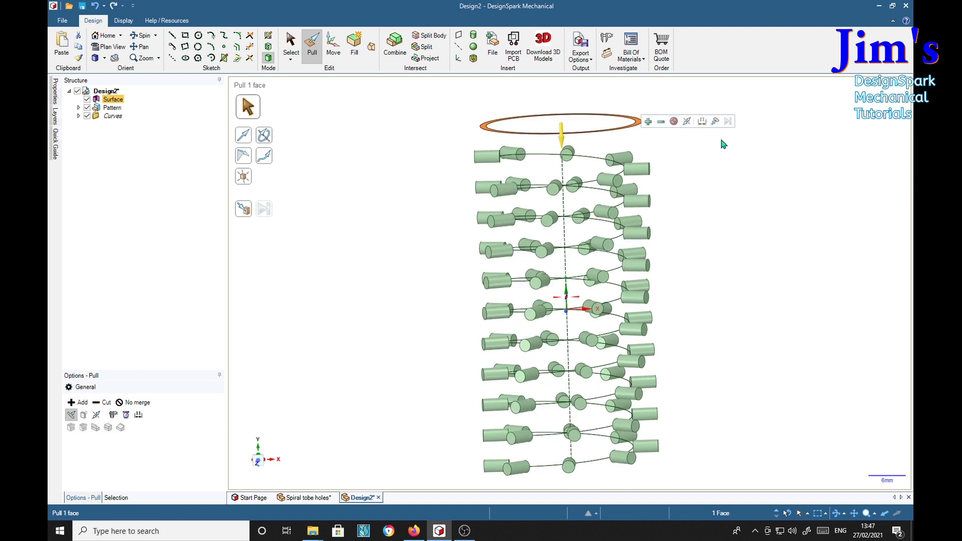
pyautogui.moveTo(714, 163); pyautogui.dragTo(732, 520)
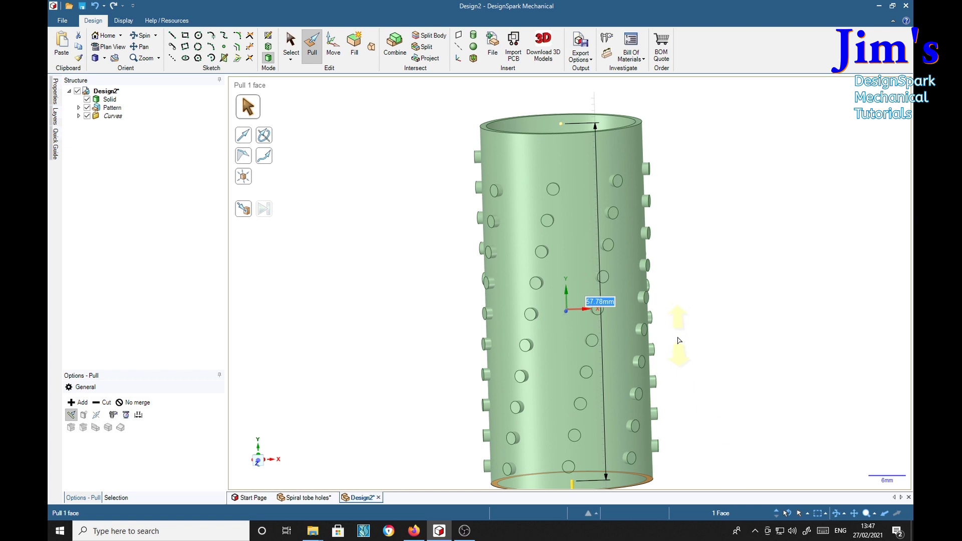
pyautogui.moveTo(686, 346); pyautogui.dragTo(737, 330, button='middle')
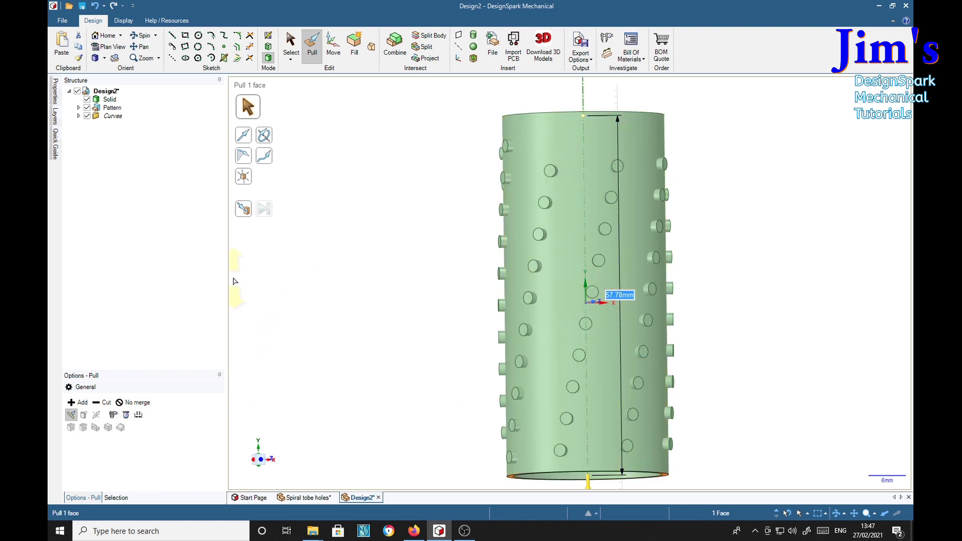
# Step: Rename the new tubular solid as tube and clear the selection
pyautogui.rightClick(115, 101)
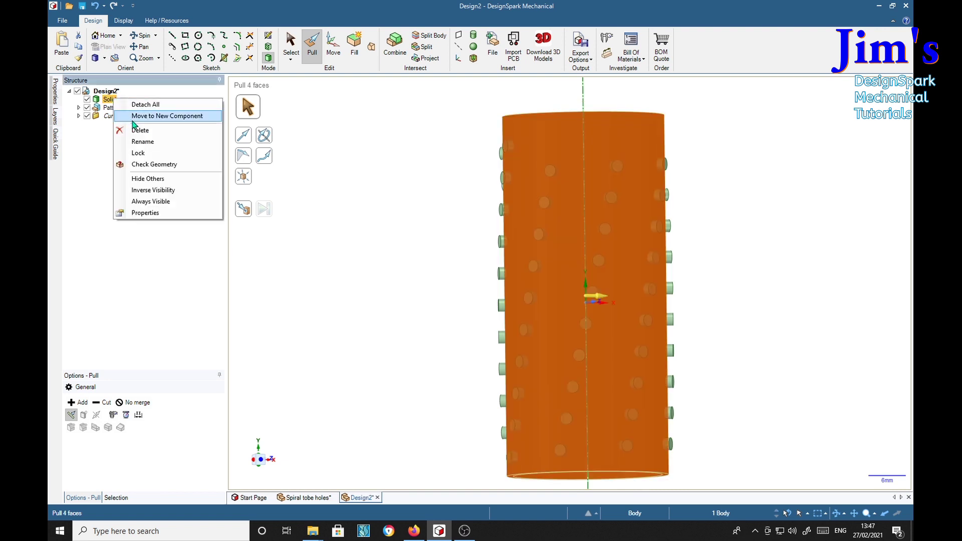
pyautogui.click(147, 143)
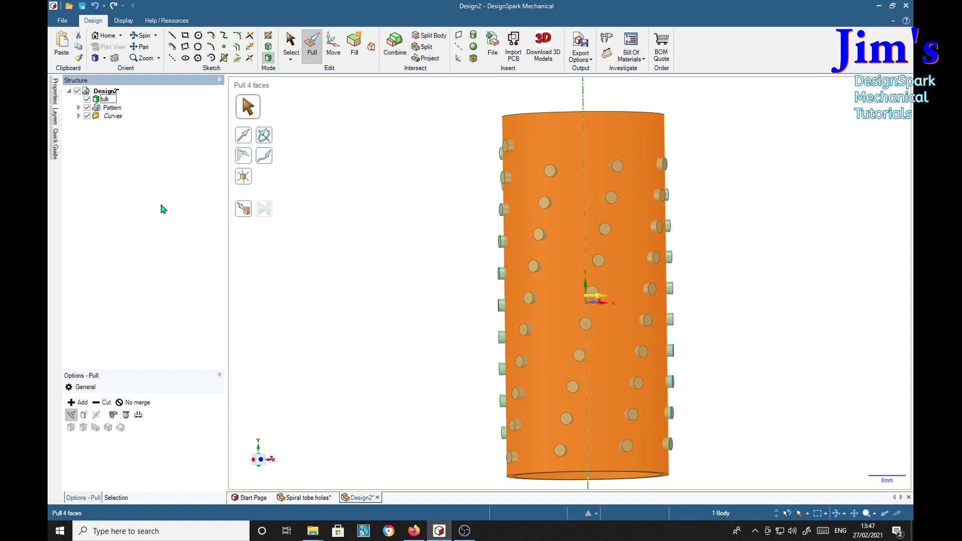
pyautogui.press('Return')
pyautogui.click(416, 257)
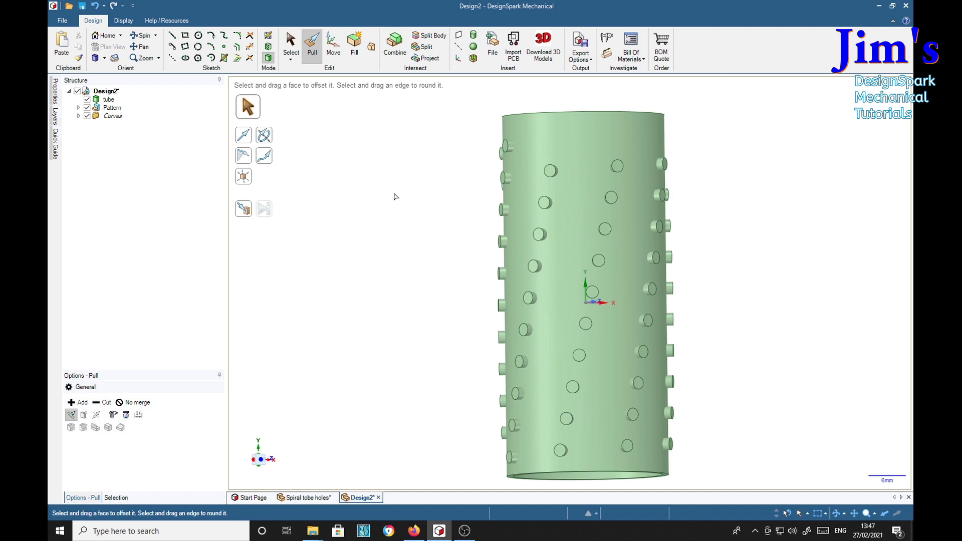
# Step: Combine the tube as target with the peg pattern as cutter, keeping the cutter, and end the command
pyautogui.click(395, 46)
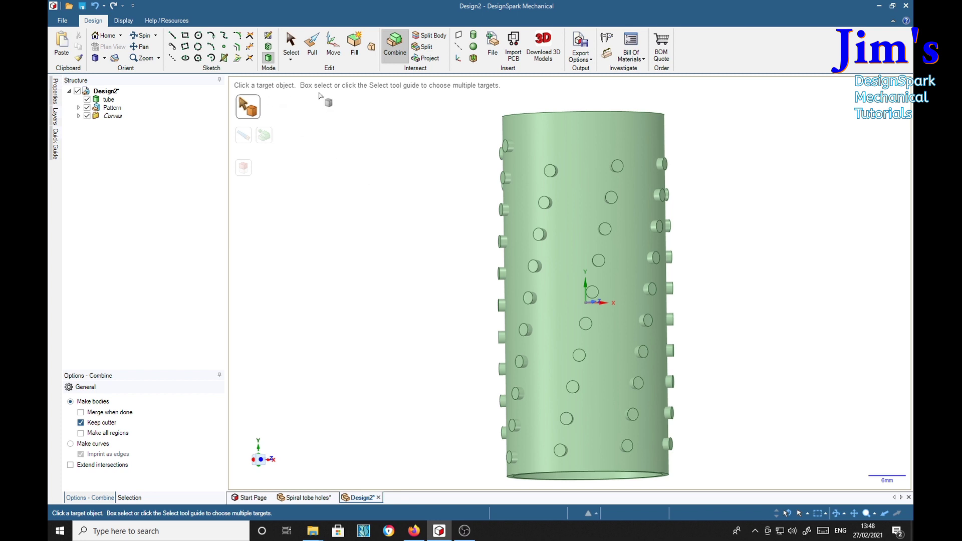
pyautogui.click(119, 101)
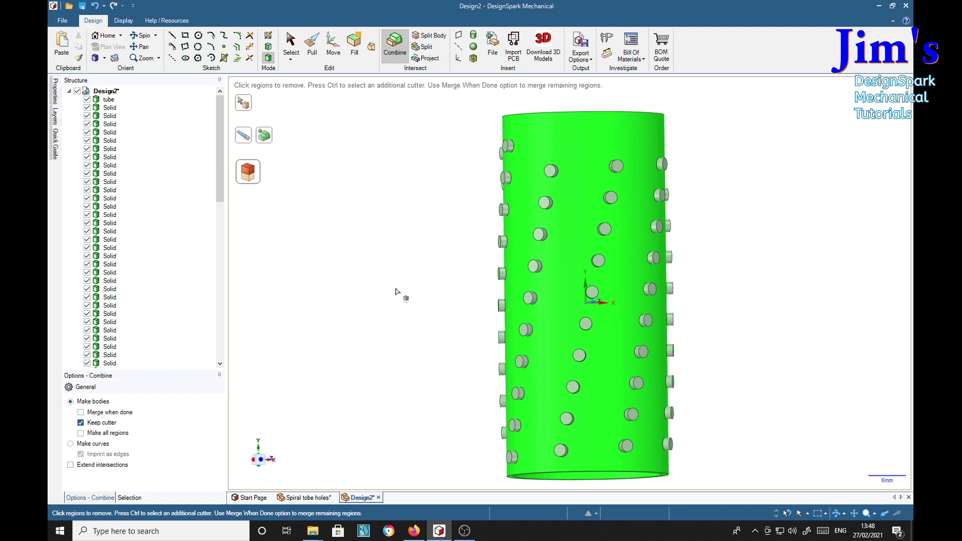
pyautogui.press('Escape')
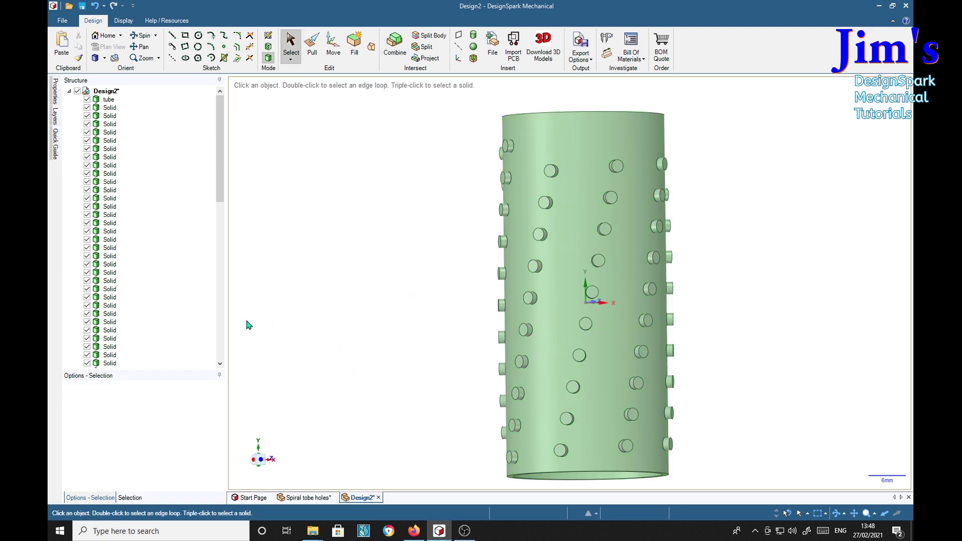
# Step: Delete the peg pattern together with all the peg solids, keeping only the tube and the curves
pyautogui.moveTo(224, 200); pyautogui.dragTo(223, 362)
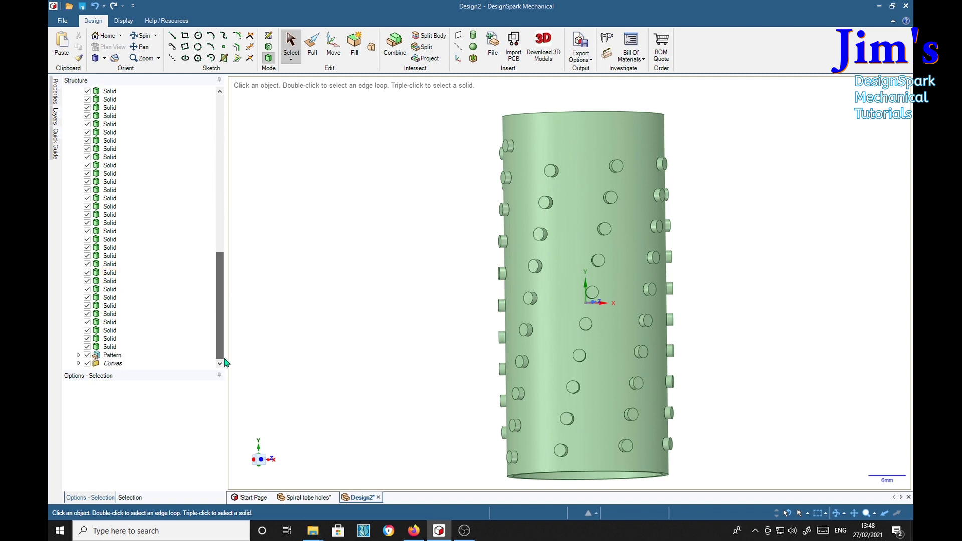
pyautogui.click(112, 355)
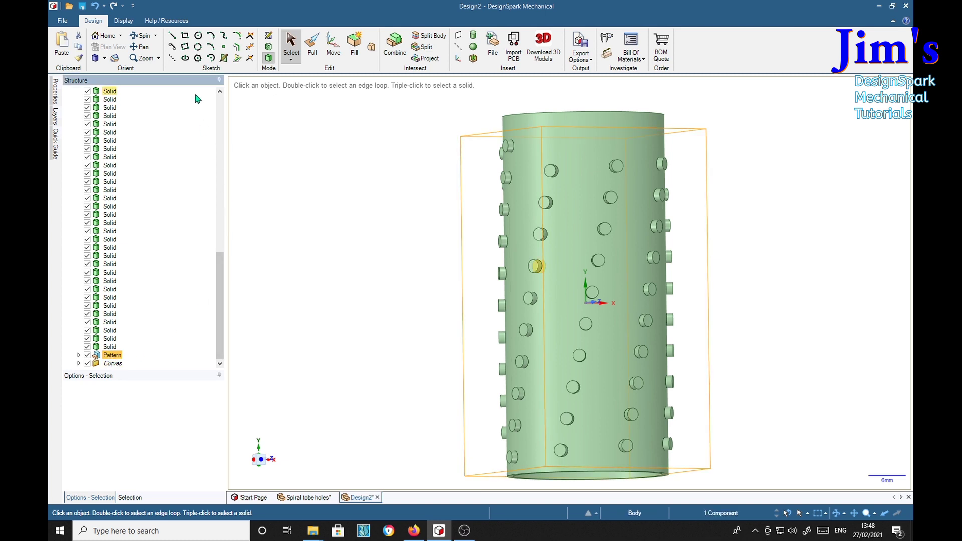
pyautogui.click(221, 111)
pyautogui.click(221, 111)
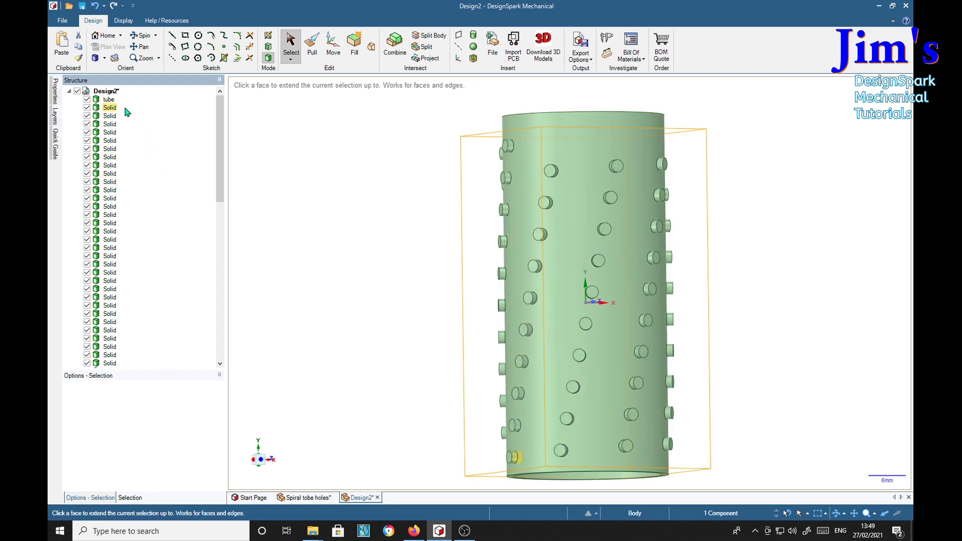
pyautogui.keyDown('shift'); pyautogui.click(107, 109); pyautogui.keyUp('shift')
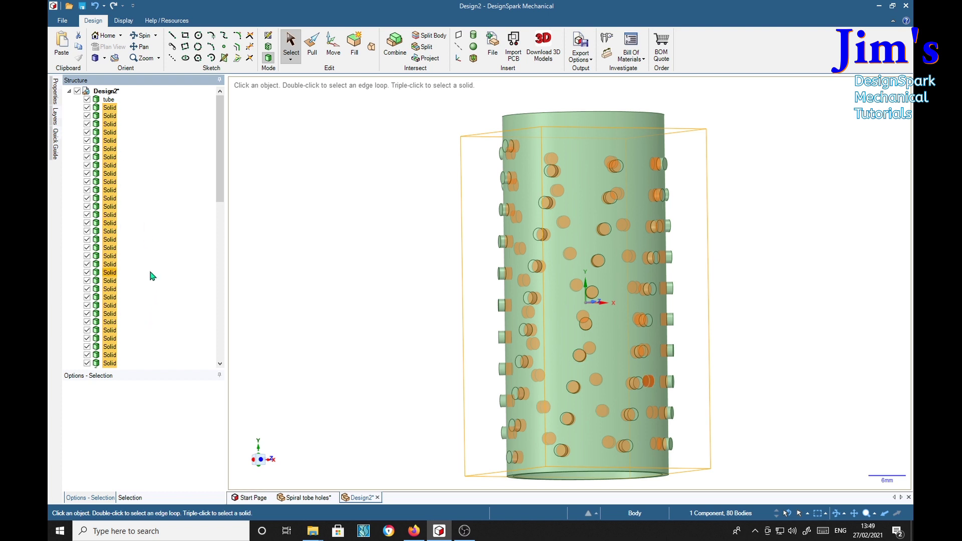
pyautogui.press('Delete')
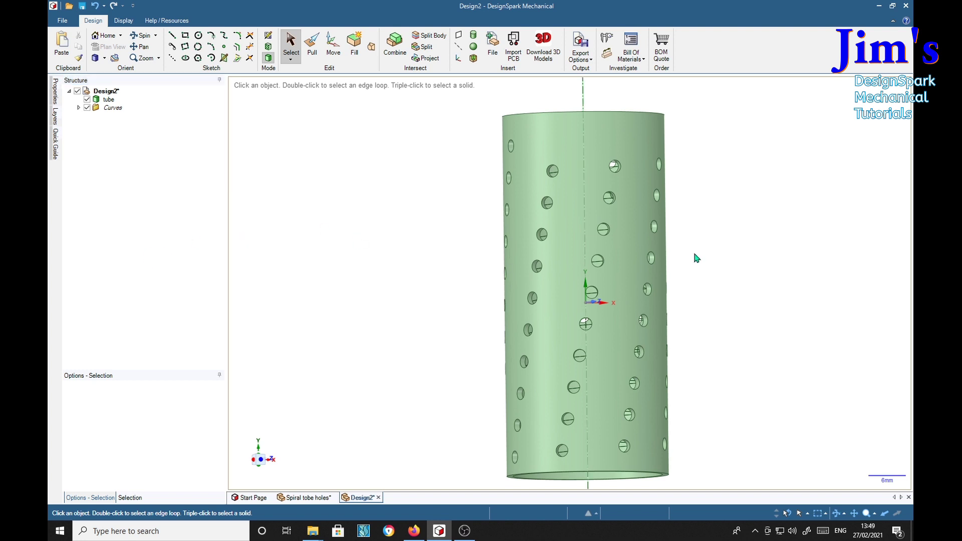
# Step: Colour the tube solid with the orange custom colour
pyautogui.moveTo(702, 247)
pyautogui.mouseDown(button='middle')
pyautogui.moveTo(706, 298)
pyautogui.moveTo(795, 262)
pyautogui.moveTo(756, 311)
pyautogui.moveTo(697, 340)
pyautogui.moveTo(618, 418)
pyautogui.mouseUp(button='middle')
pyautogui.moveTo(682, 342); pyautogui.dragTo(732, 360, button='middle')
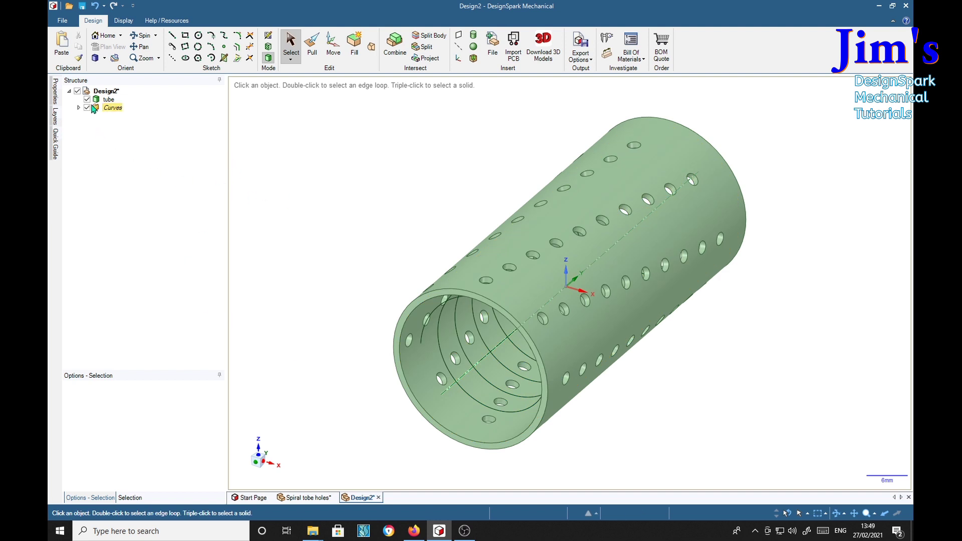
pyautogui.click(108, 99)
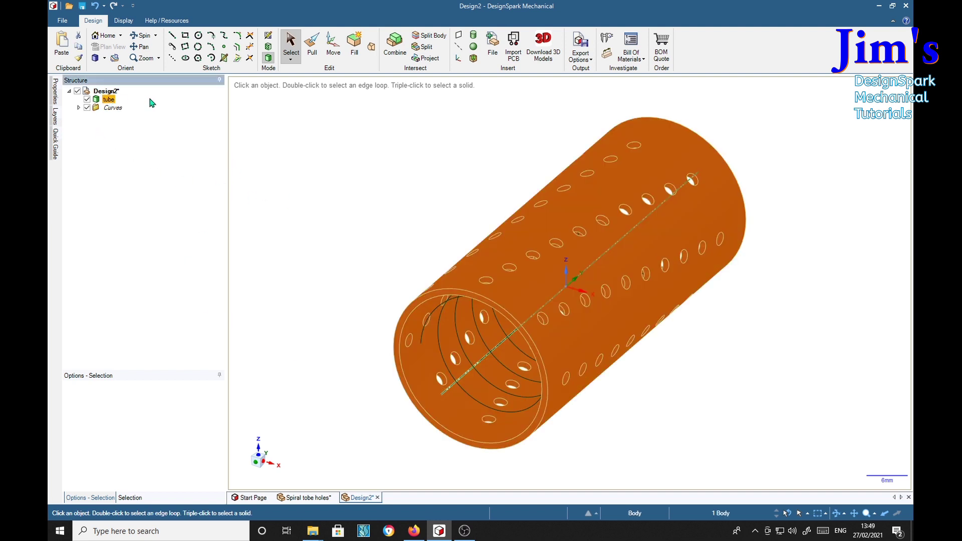
pyautogui.click(123, 20)
pyautogui.click(142, 40)
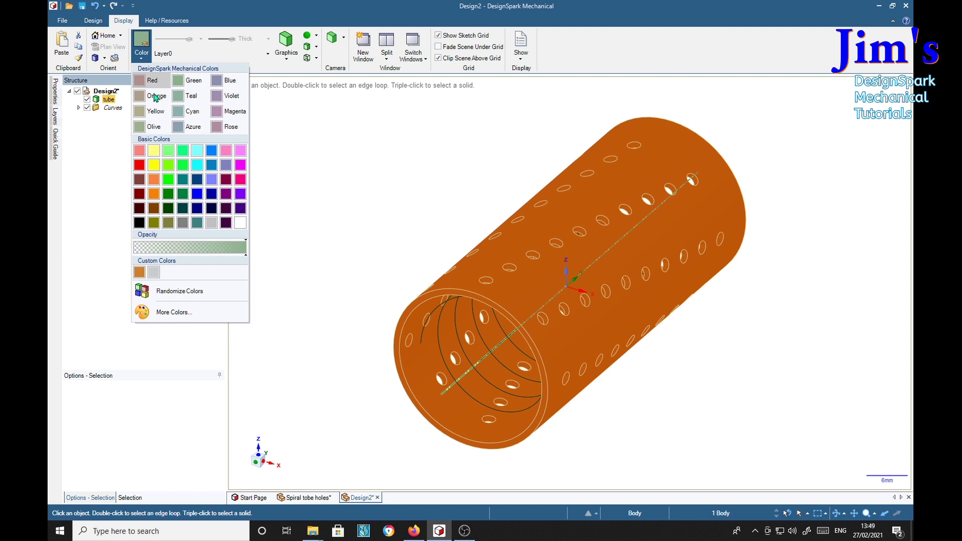
pyautogui.click(141, 273)
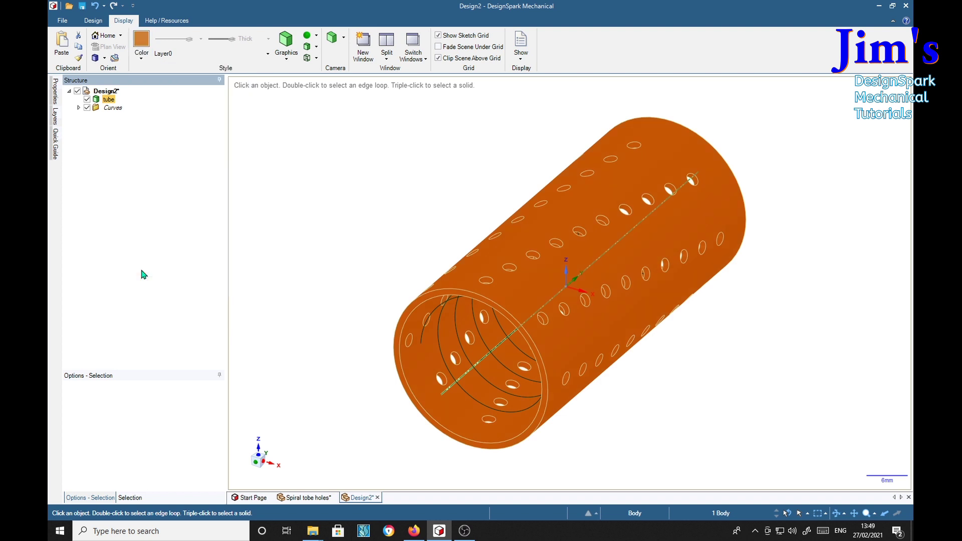
# Step: Give the tube a metallic appearance with a High Gloss finish
pyautogui.click(308, 35)
pyautogui.click(327, 48)
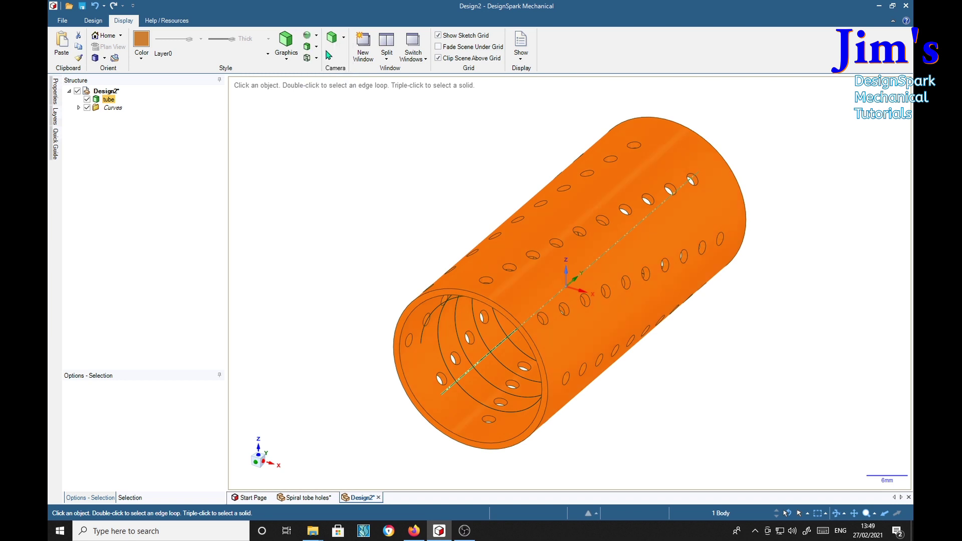
pyautogui.click(309, 35)
pyautogui.moveTo(330, 94)
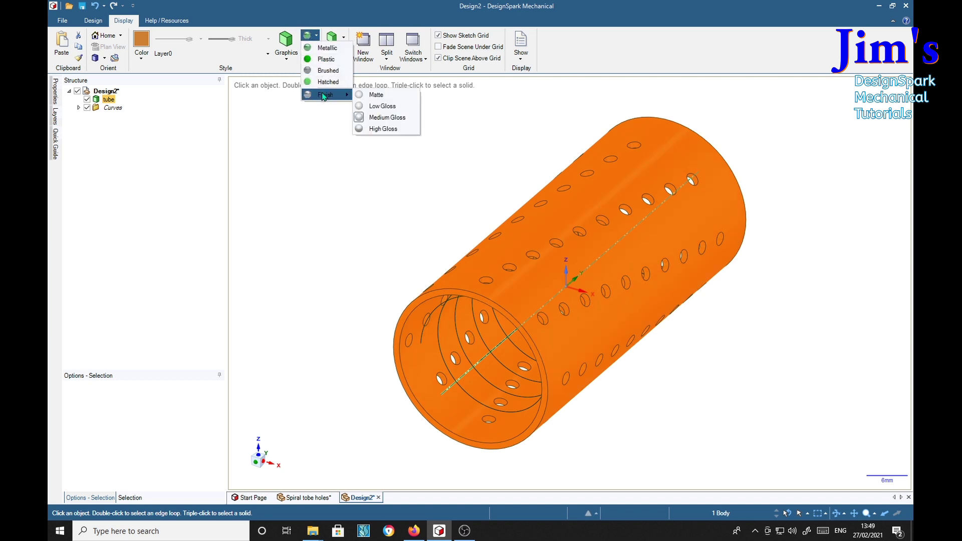
pyautogui.click(384, 130)
pyautogui.moveTo(317, 195); pyautogui.dragTo(321, 157, button='middle')
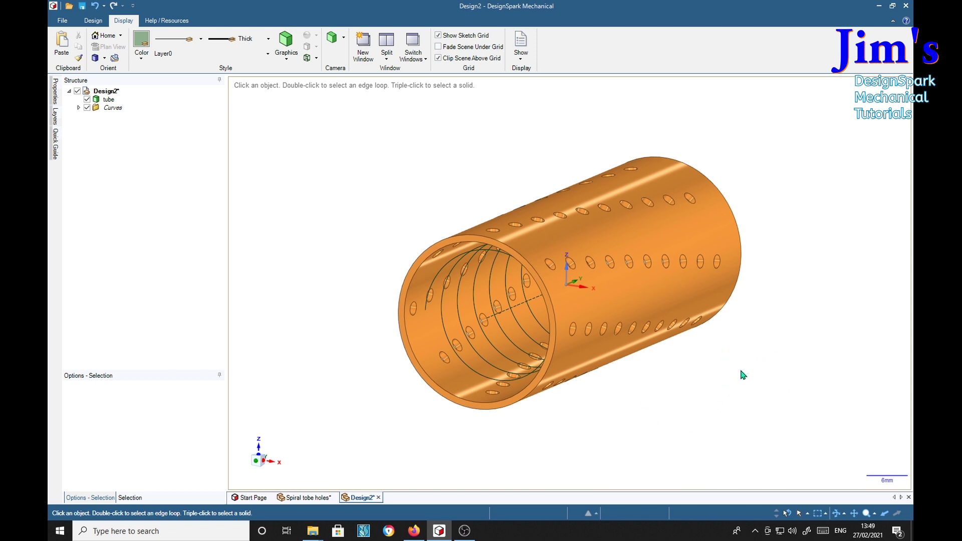
pyautogui.keyDown('shift'); pyautogui.moveTo(734, 365); pyautogui.dragTo(689, 337, button='middle'); pyautogui.keyUp('shift')
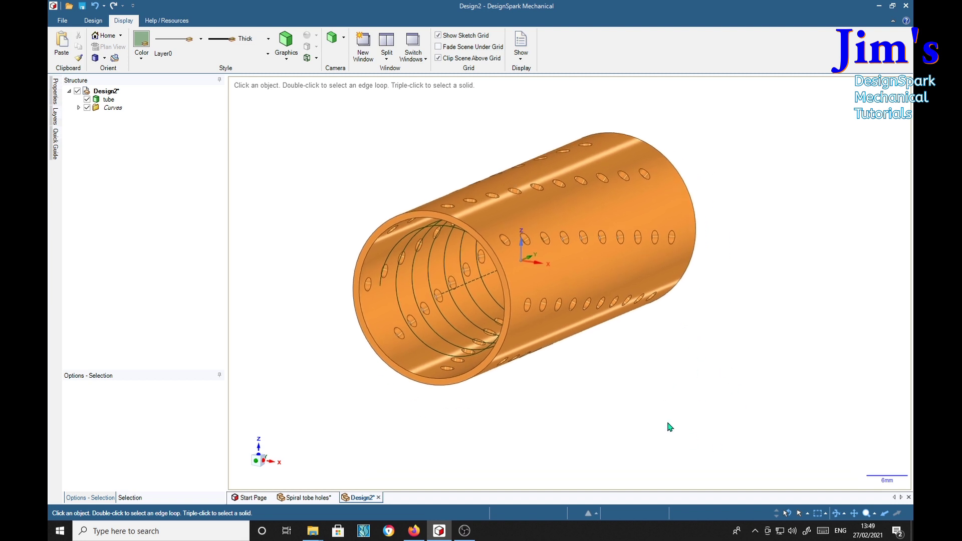
pyautogui.moveTo(655, 396)
pyautogui.mouseDown(button='middle')
pyautogui.moveTo(667, 412)
pyautogui.moveTo(644, 401)
pyautogui.mouseUp(button='middle')
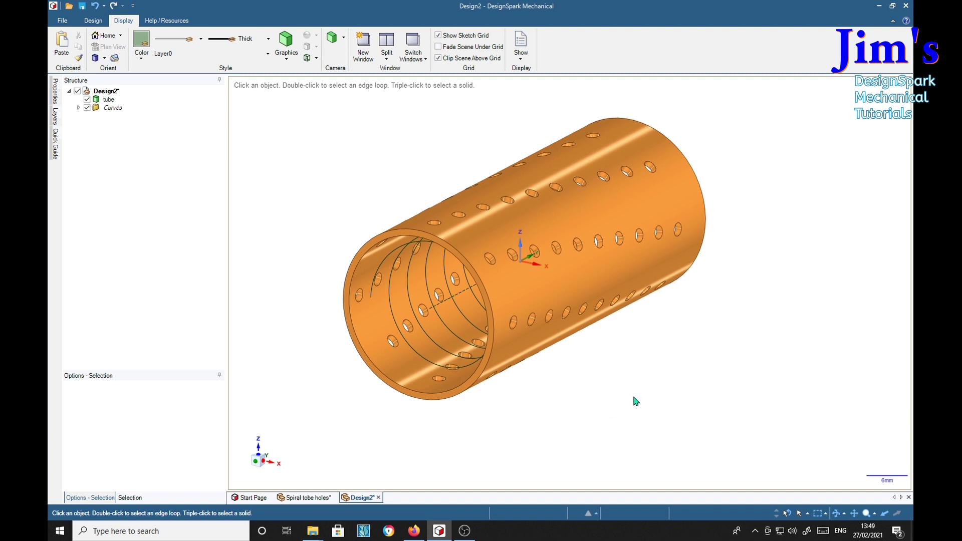
pyautogui.moveTo(671, 384)
pyautogui.mouseDown(button='middle')
pyautogui.moveTo(614, 392)
pyautogui.moveTo(660, 388)
pyautogui.mouseUp(button='middle')
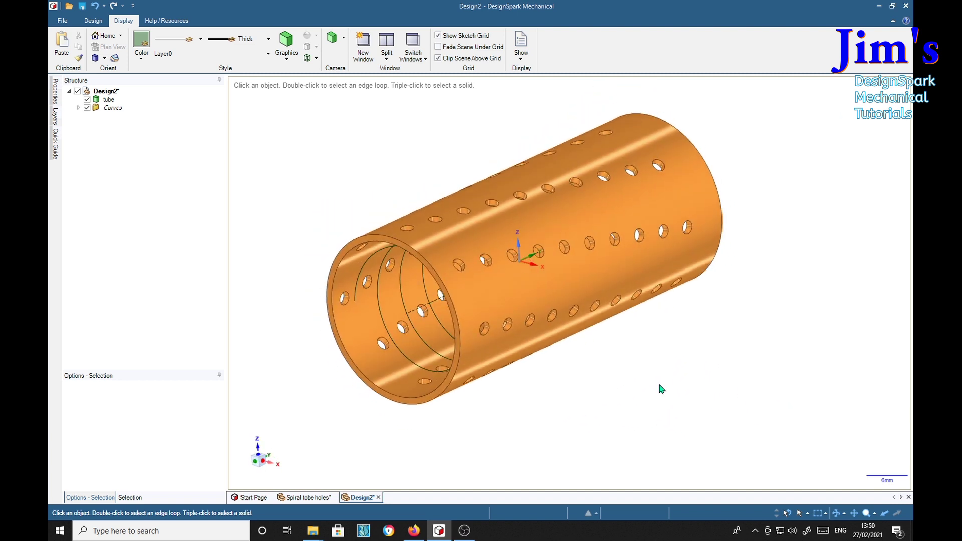